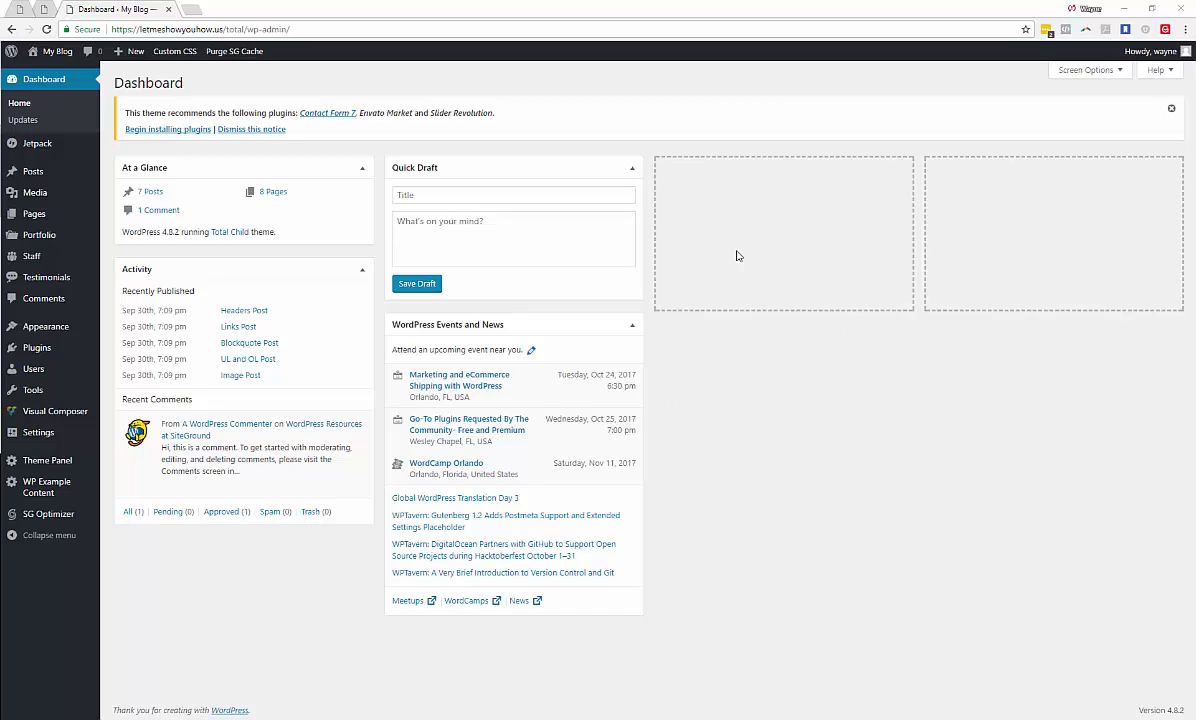
- Create a new navigation menu named "Main Menu"
mouse_move(62, 322)
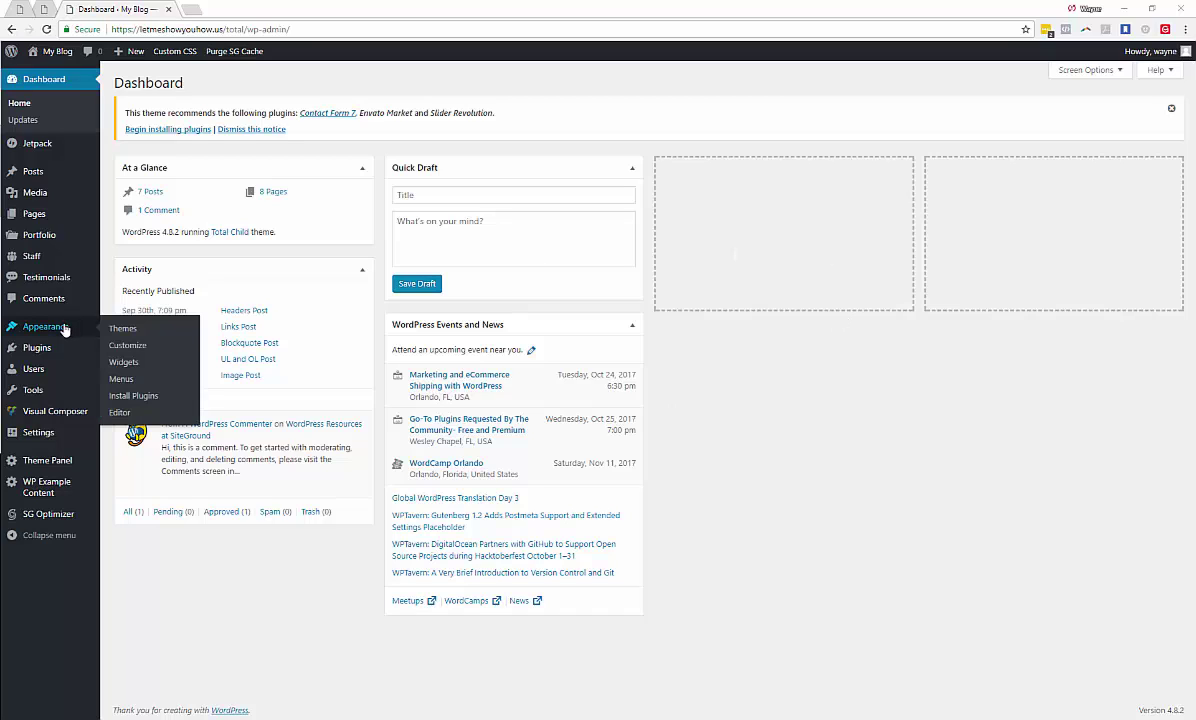
left_click(122, 380)
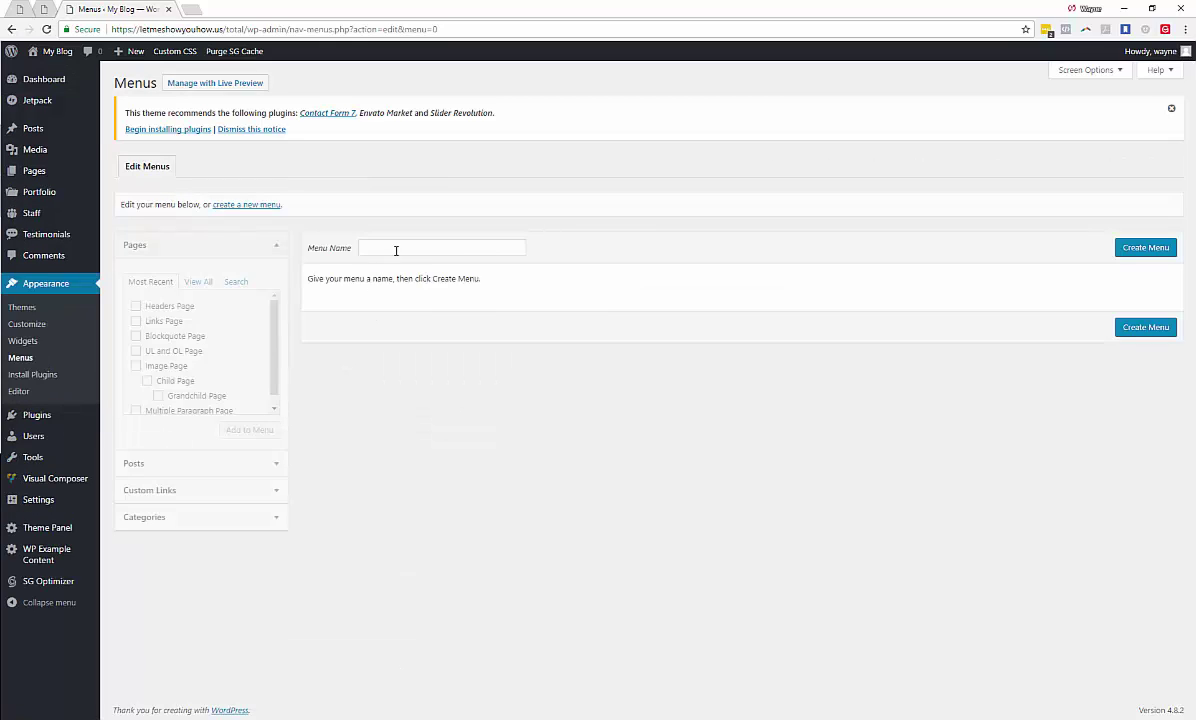
left_click(396, 250)
type("MAin")
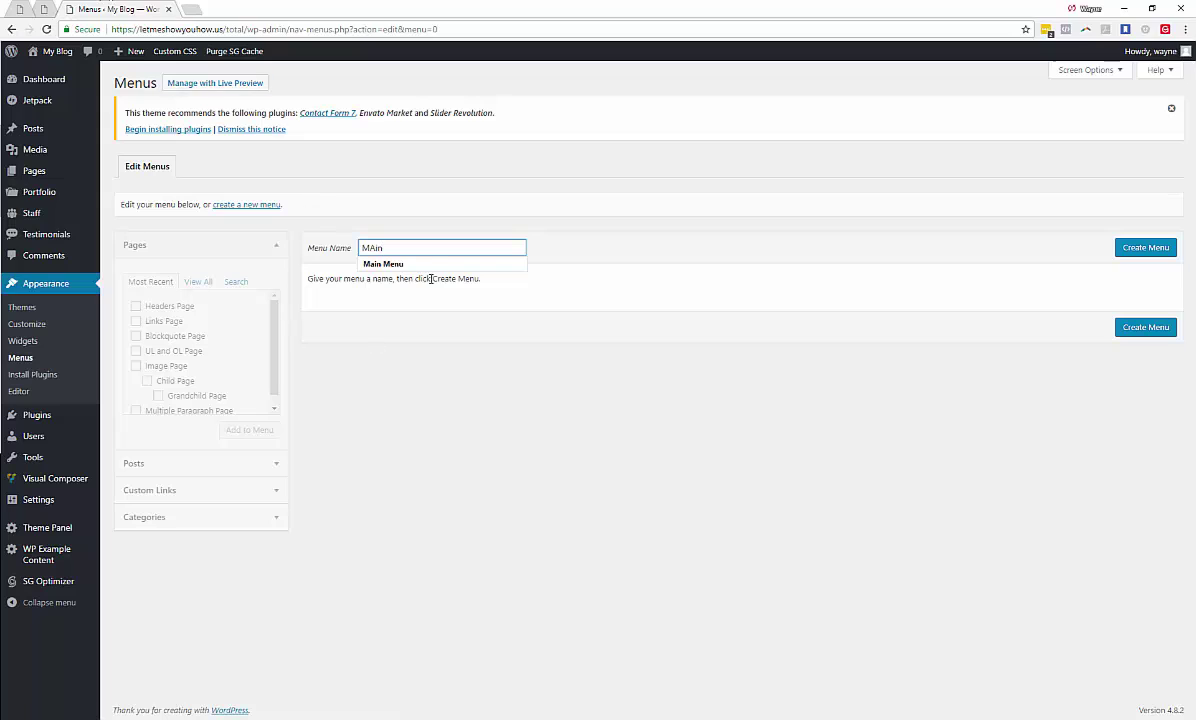
left_click(431, 266)
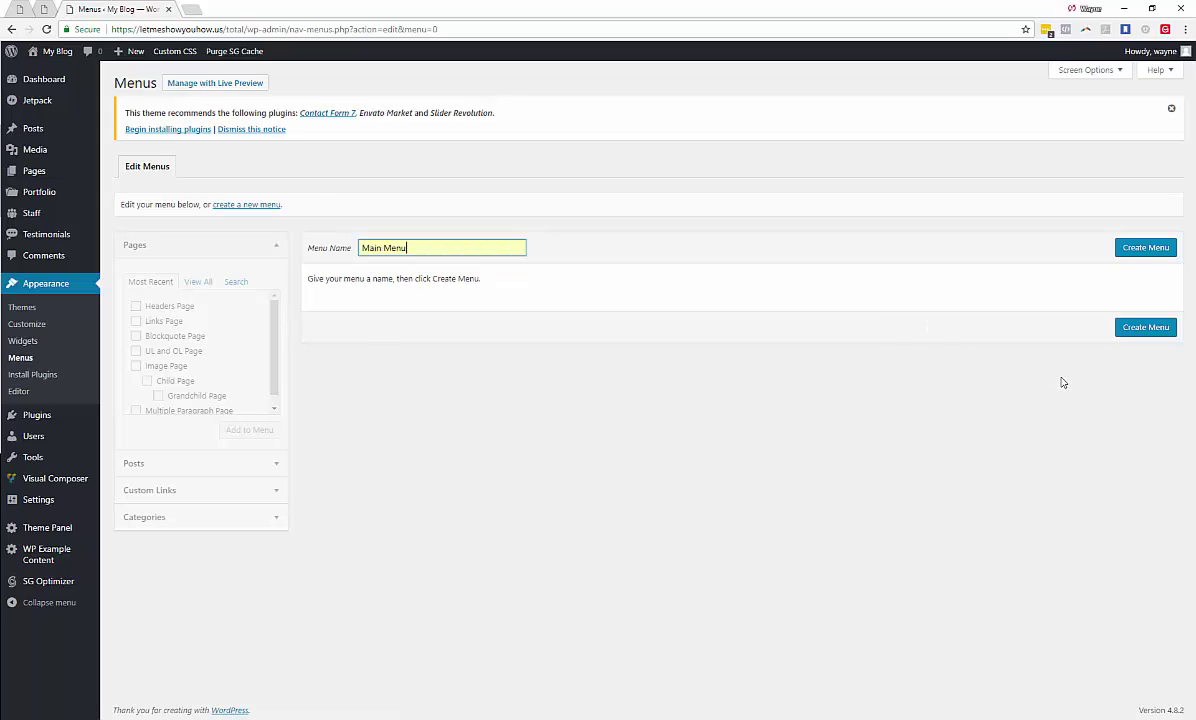
left_click(1153, 255)
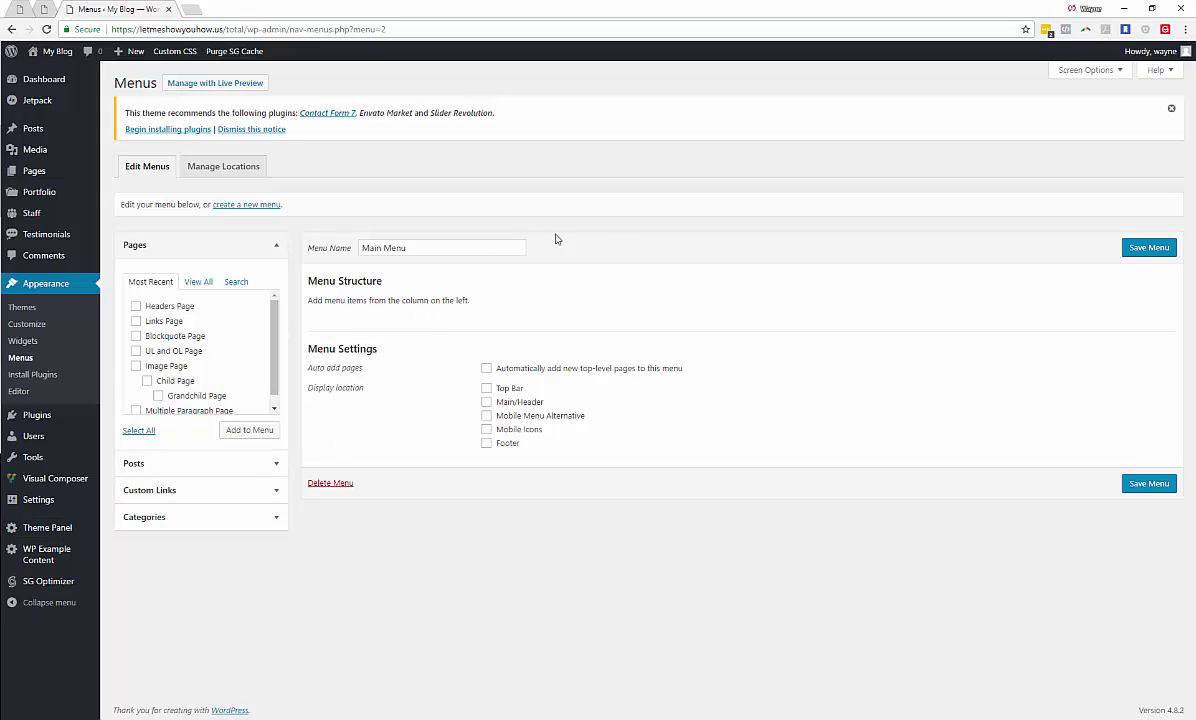
- Add the Headers, Links, Blockquote, UL and OL, Image and Multiple Paragraph pages to Main Menu, leaving out the child pages
left_click(136, 307)
left_click(135, 366)
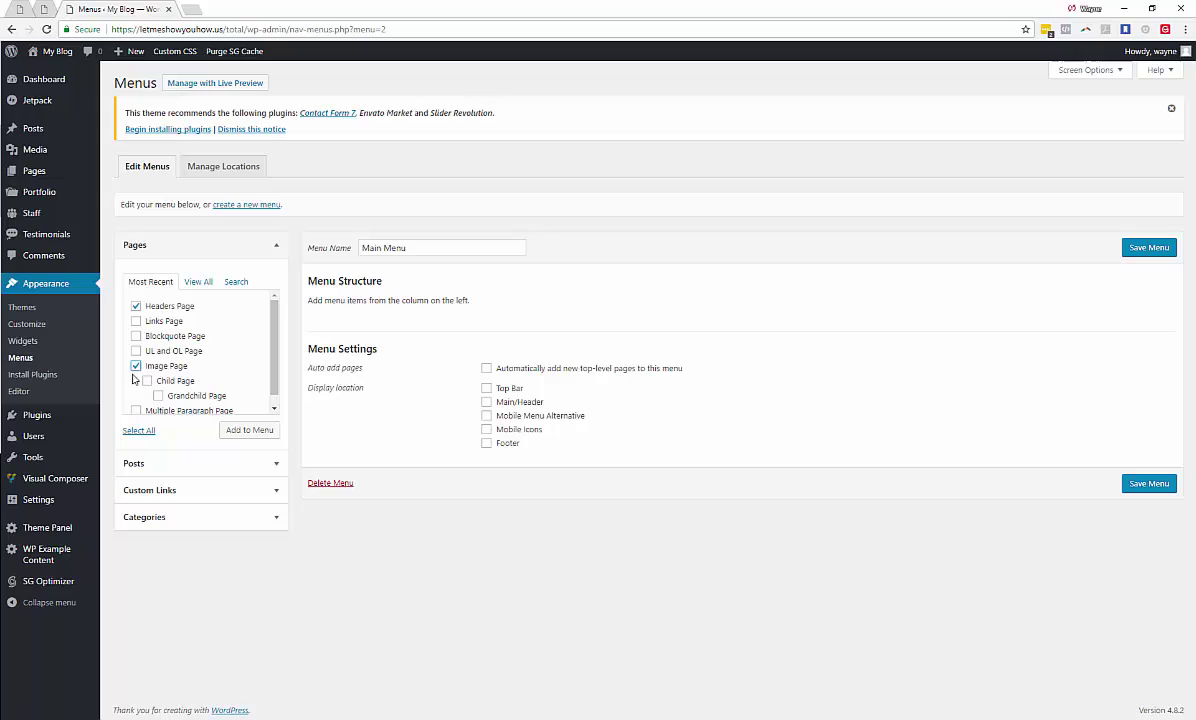
left_click(135, 321)
left_click(136, 349)
left_click(136, 336)
scroll(200, 340, "down", 1)
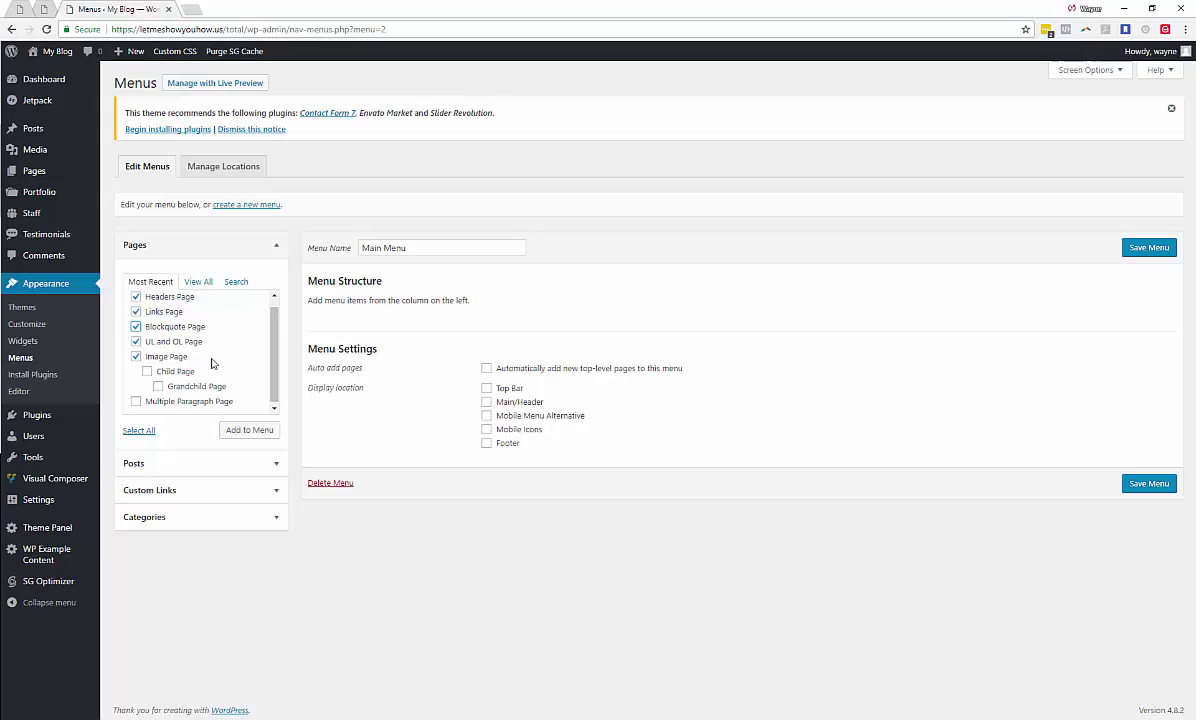
left_click(135, 400)
left_click(252, 432)
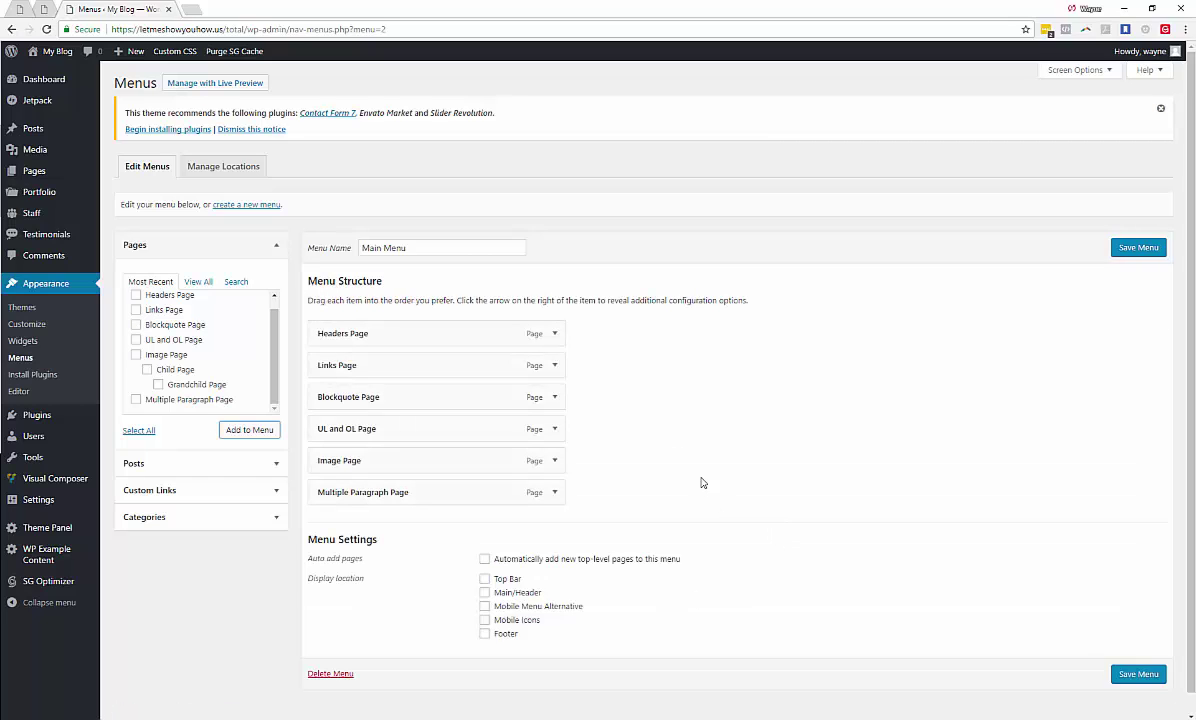
- Assign Main Menu to the Main/Header display location, save it, and visit the live site
left_click(485, 594)
left_click(1152, 677)
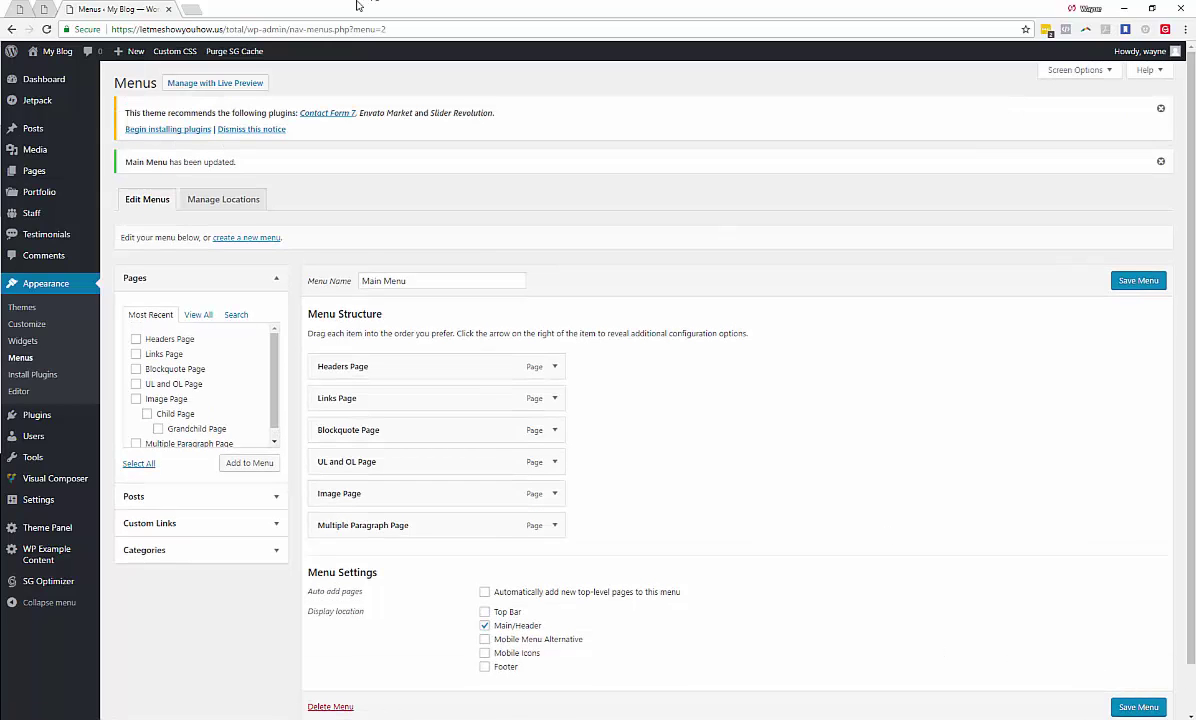
mouse_move(55, 53)
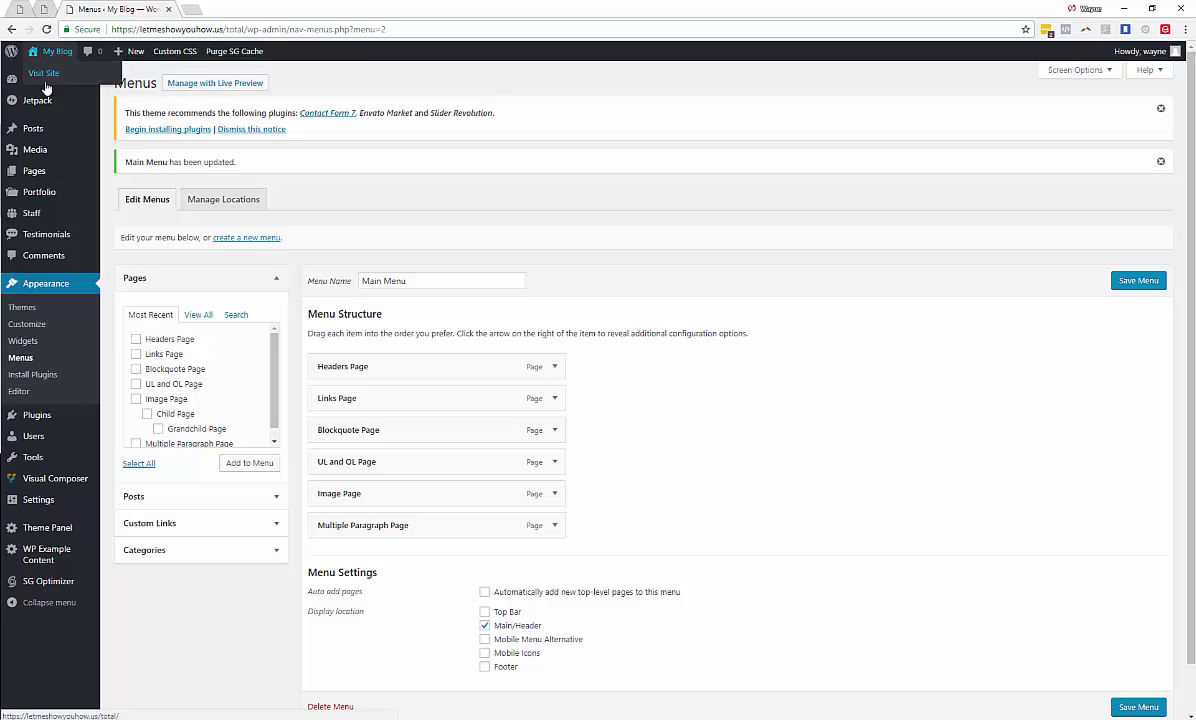
left_click(44, 74)
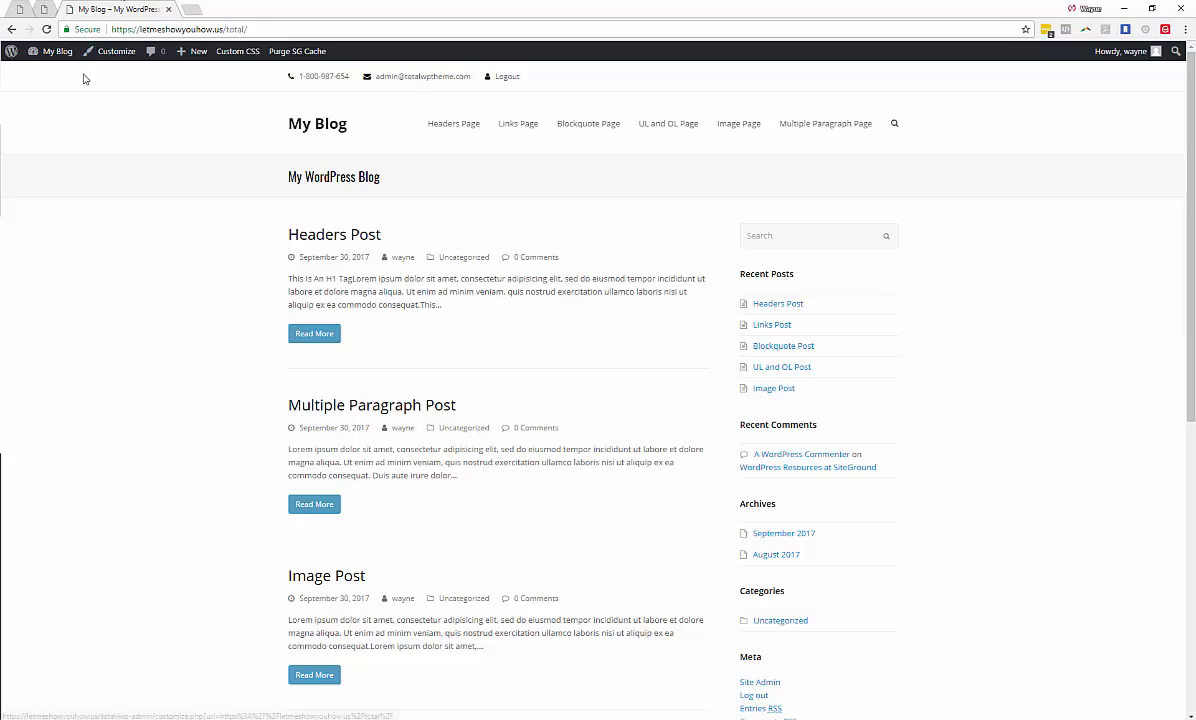
- Customize the site identity by setting the site title to "Organic Fashion Sense"
left_click(117, 55)
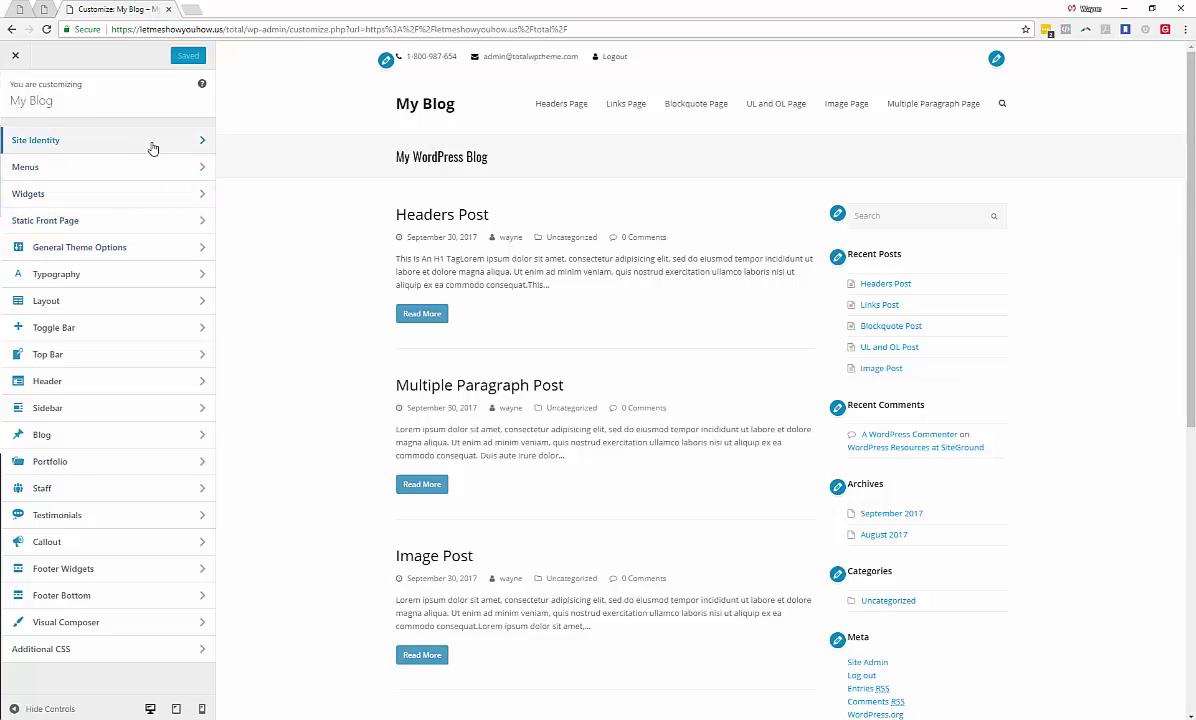
left_click(150, 150)
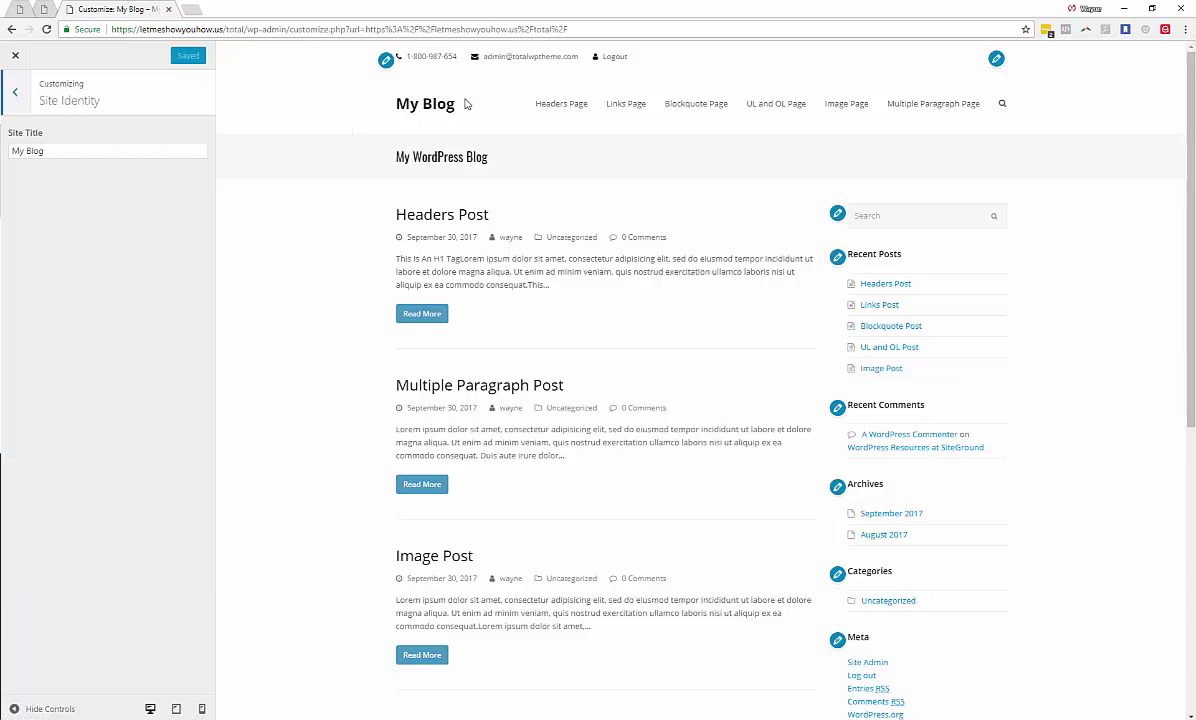
triple_click(80, 152)
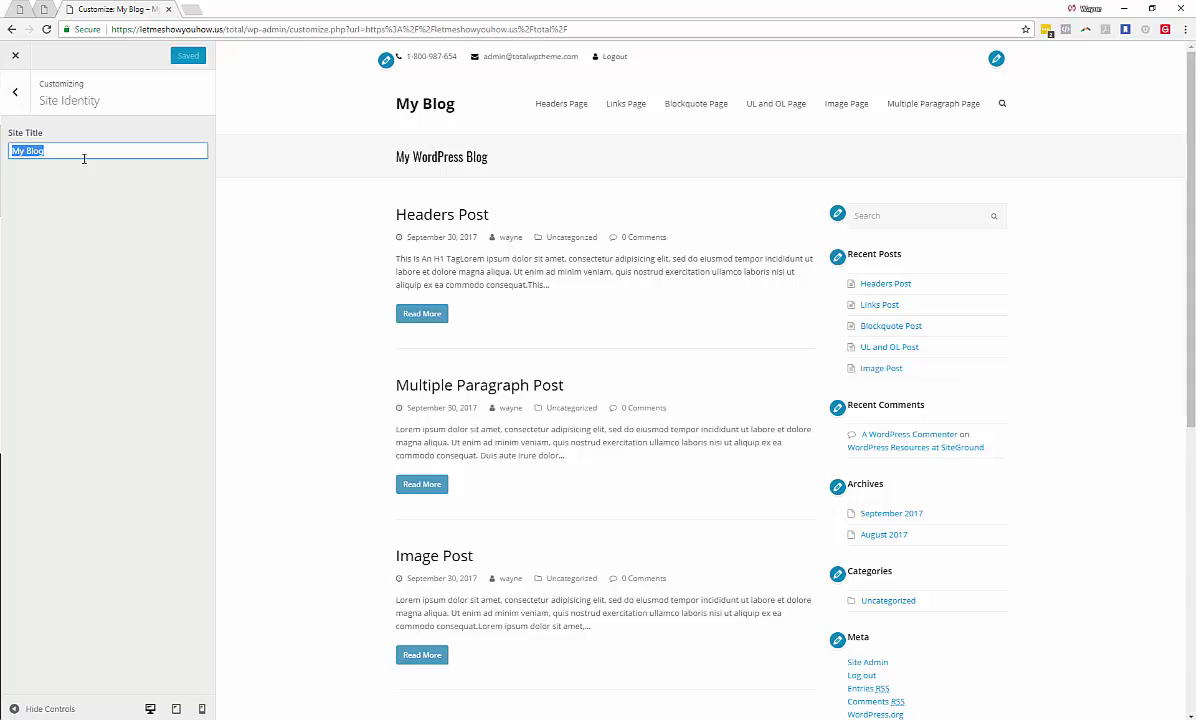
type("Oi")
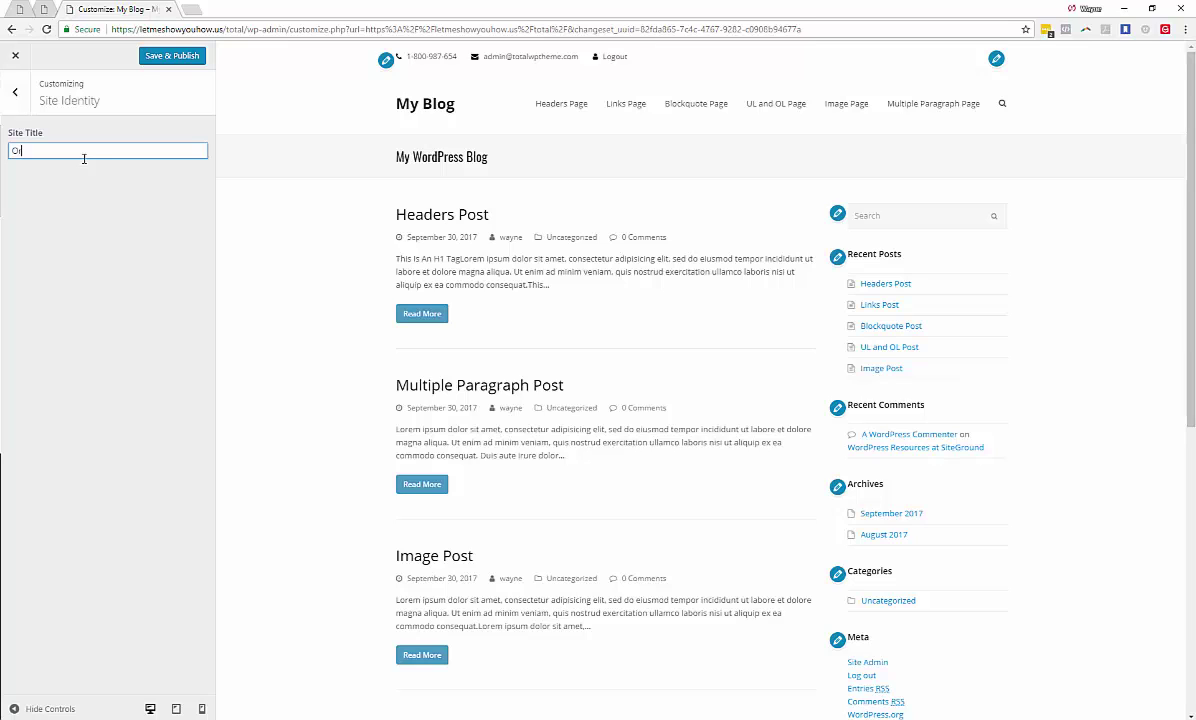
type("ganic Fashion Sense")
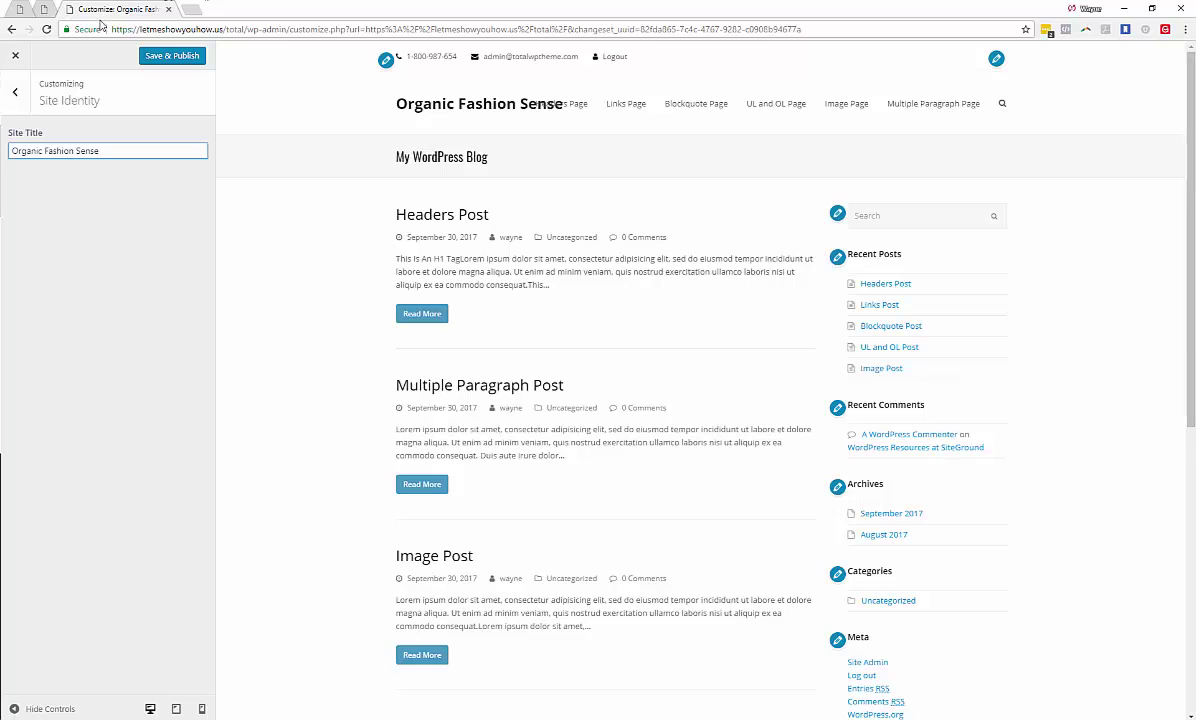
left_click(21, 103)
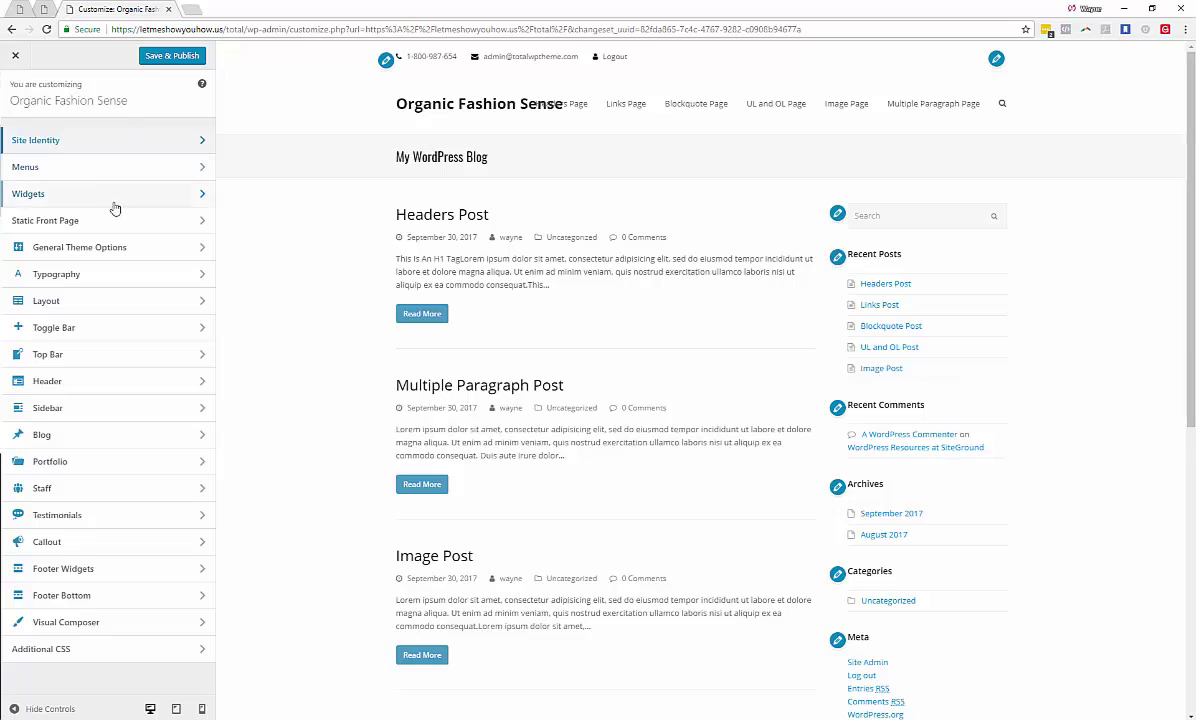
- In the customizer's menu locations, clear the Main/Header menu to preview its removal and reassign Main Menu there
left_click(175, 177)
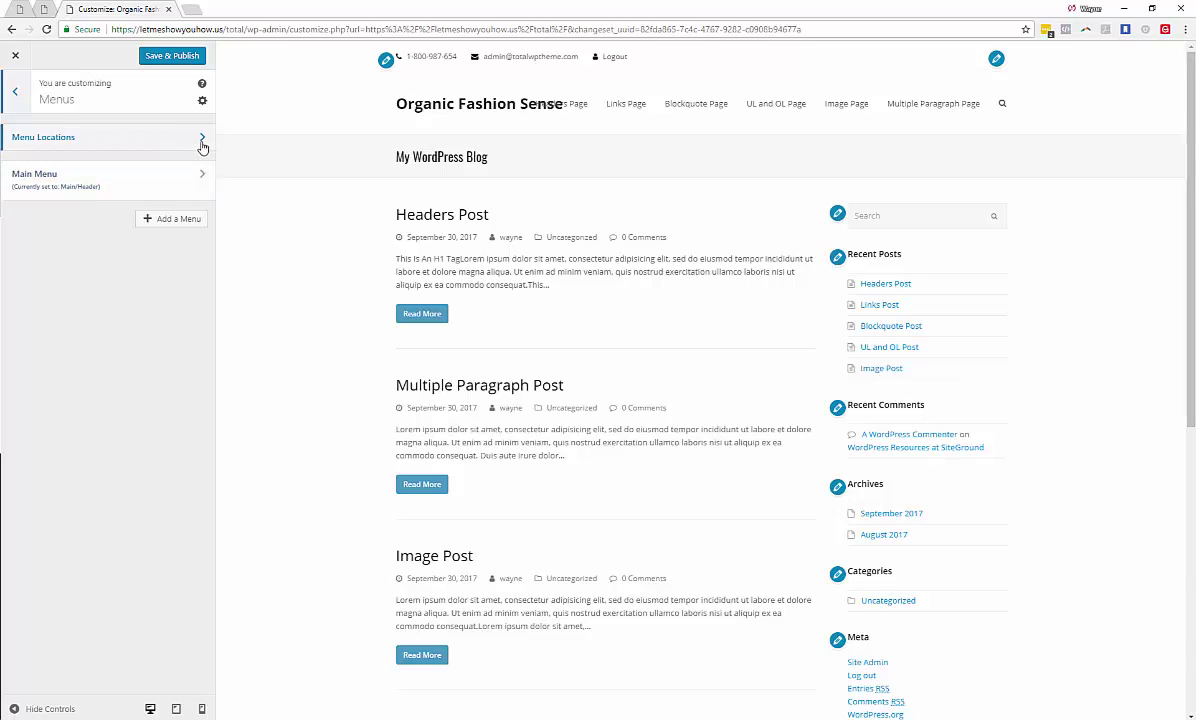
left_click(201, 142)
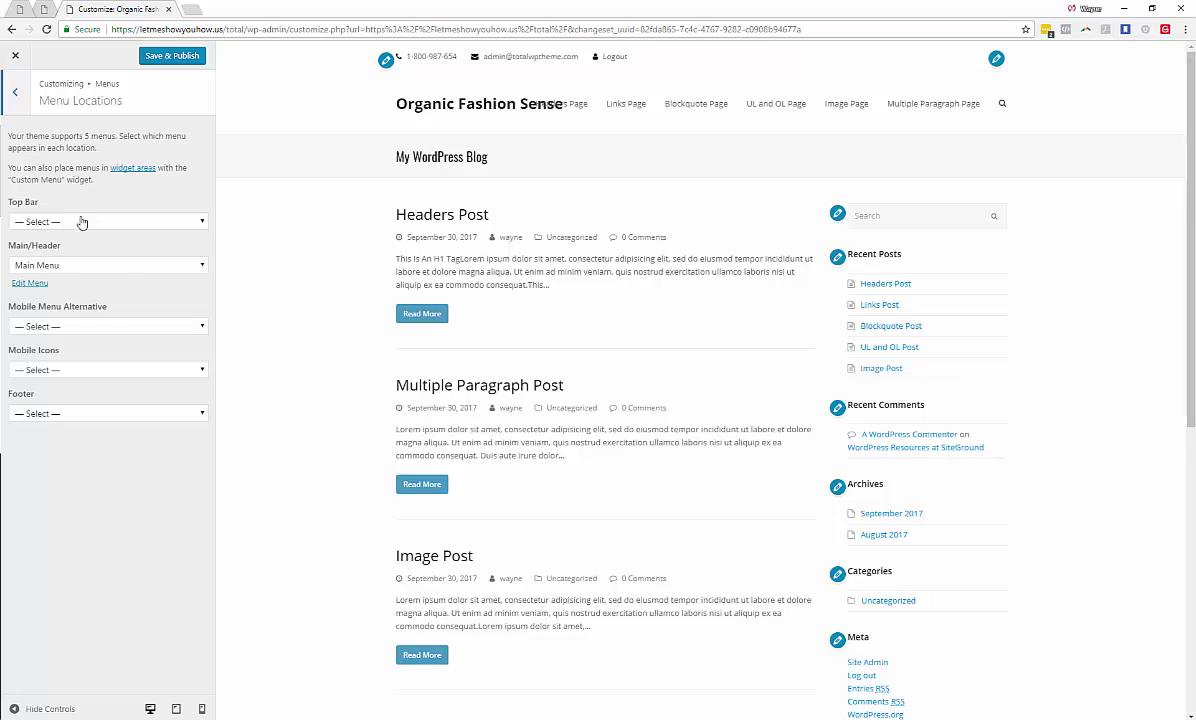
left_click(118, 265)
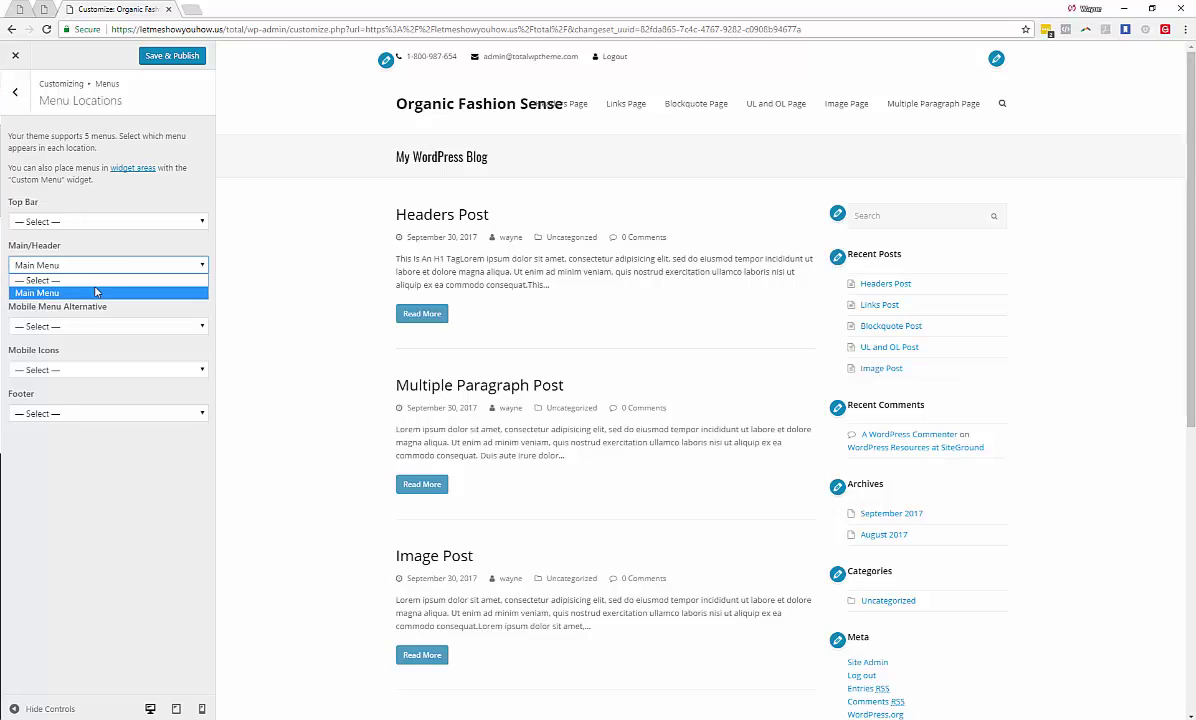
left_click(92, 278)
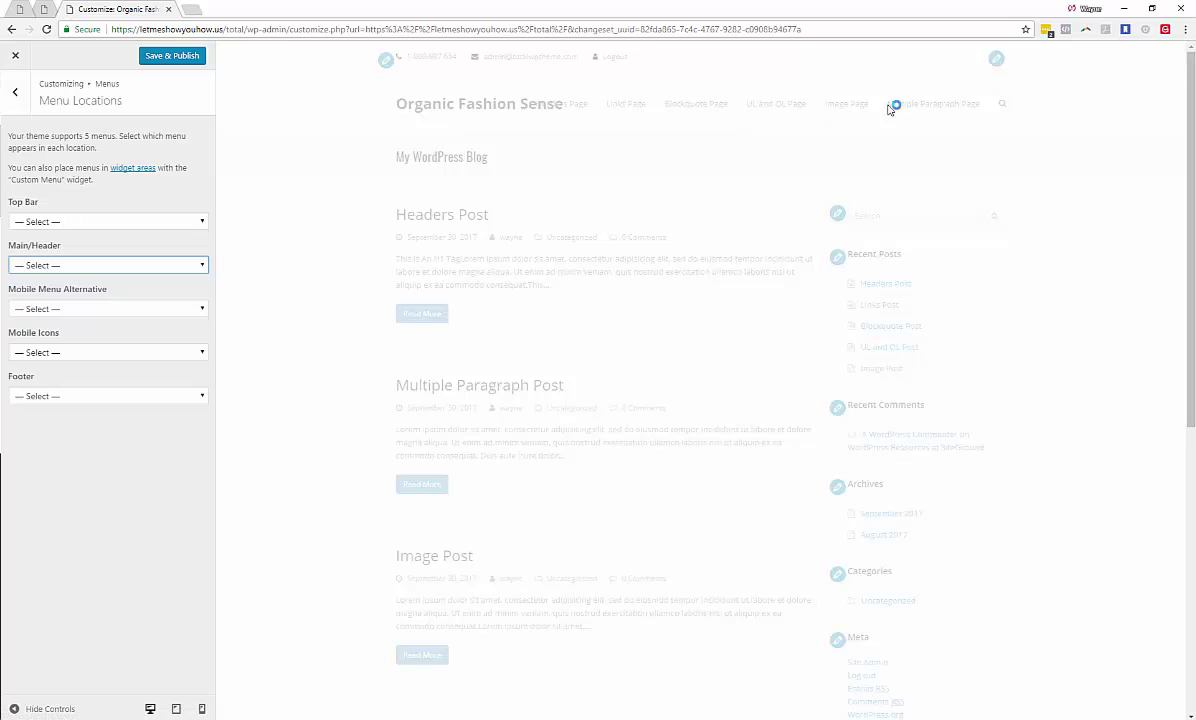
left_click(158, 265)
left_click(135, 293)
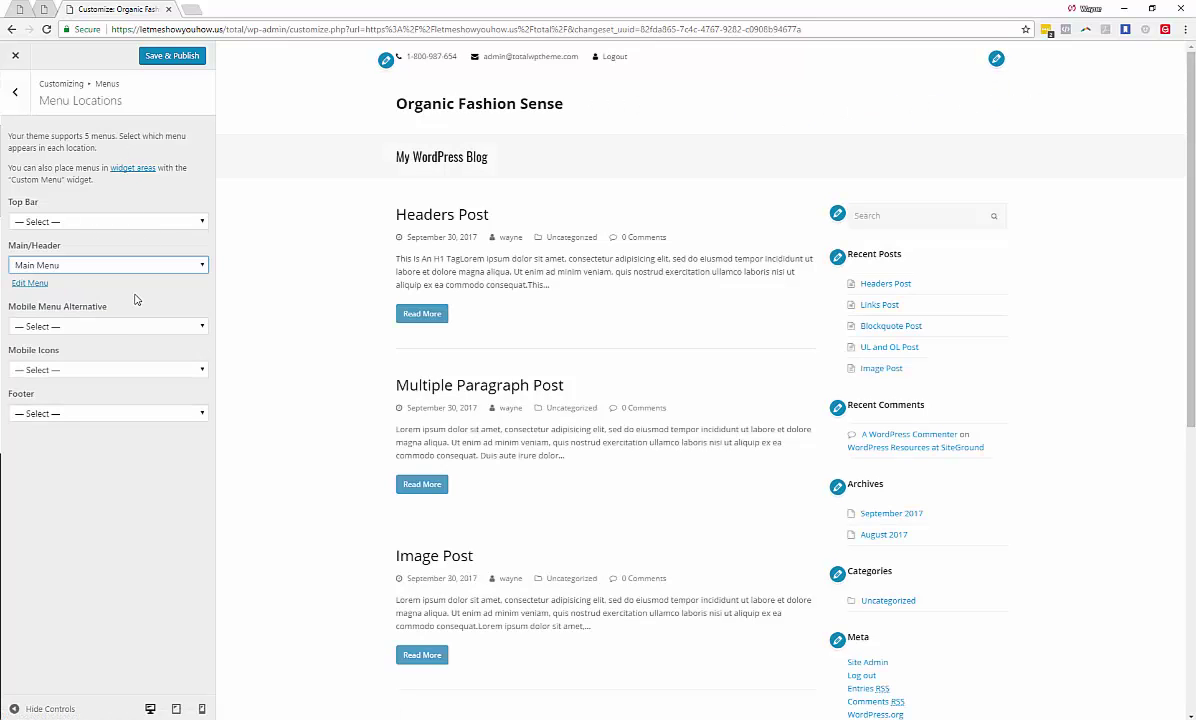
- In the customizer's Main Sidebar widgets, move Recent Posts to the end of the list and check the page preview
left_click(14, 94)
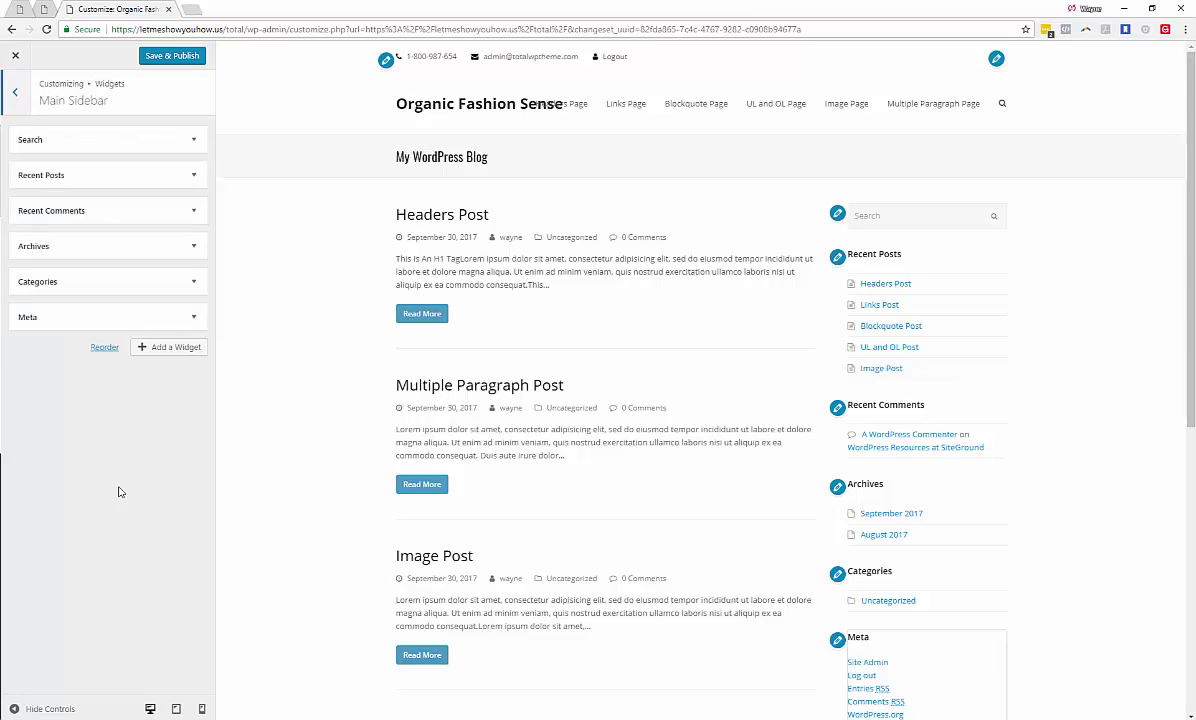
scroll(745, 262, "down", 2)
scroll(783, 255, "up", 1)
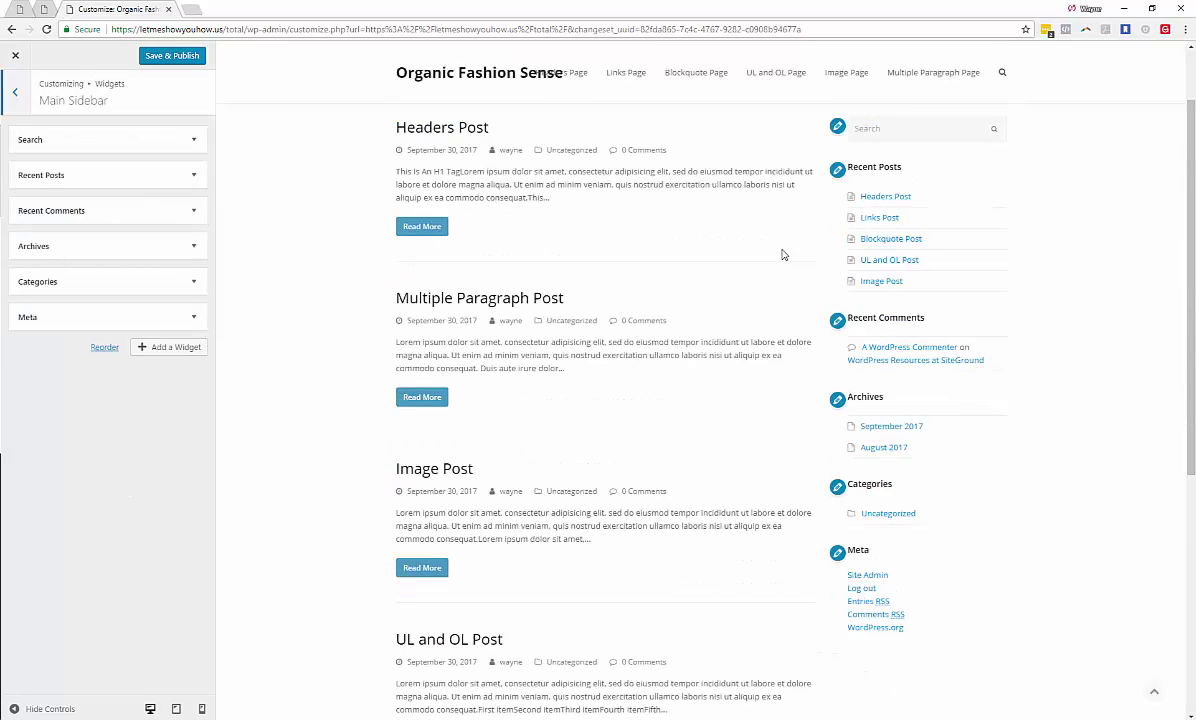
scroll(783, 255, "up", 1)
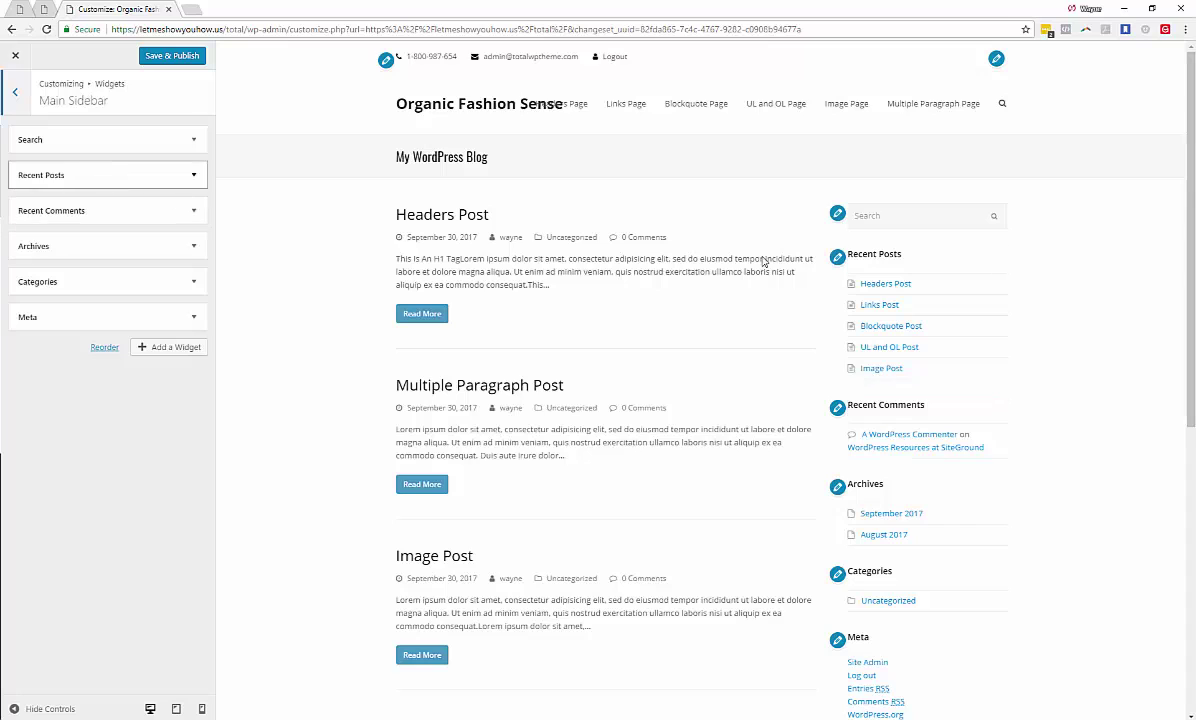
left_click_drag(107, 290, 116, 320)
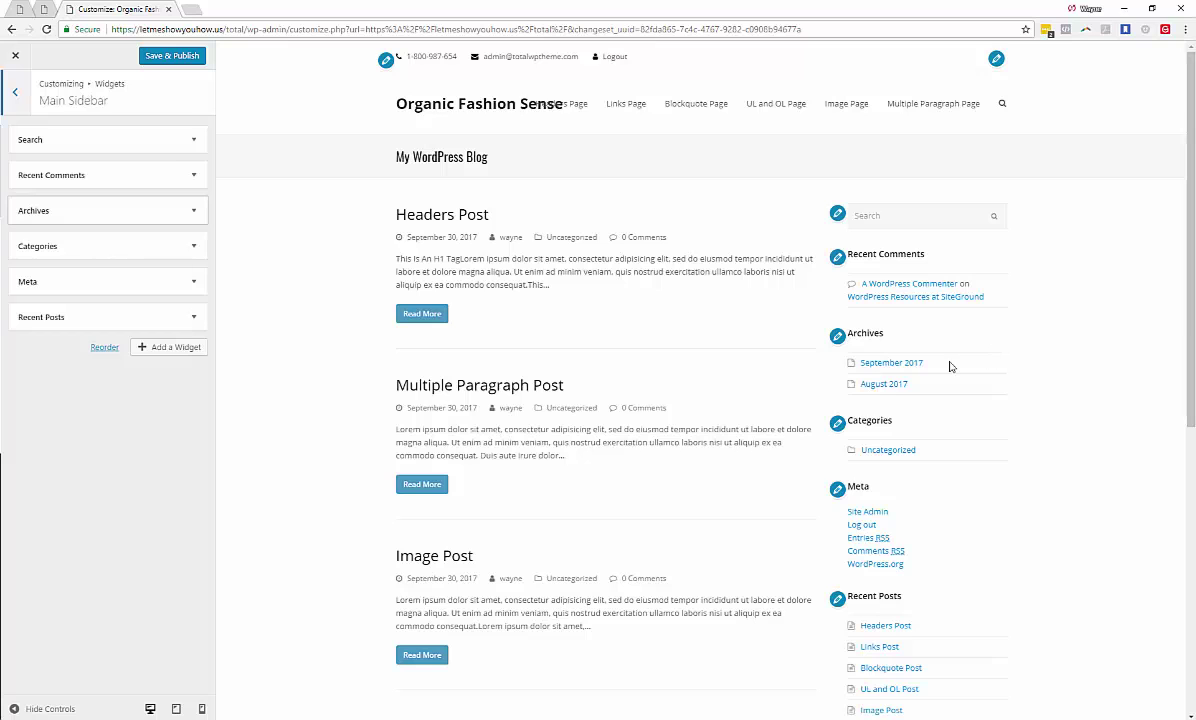
scroll(928, 473, "down", 5)
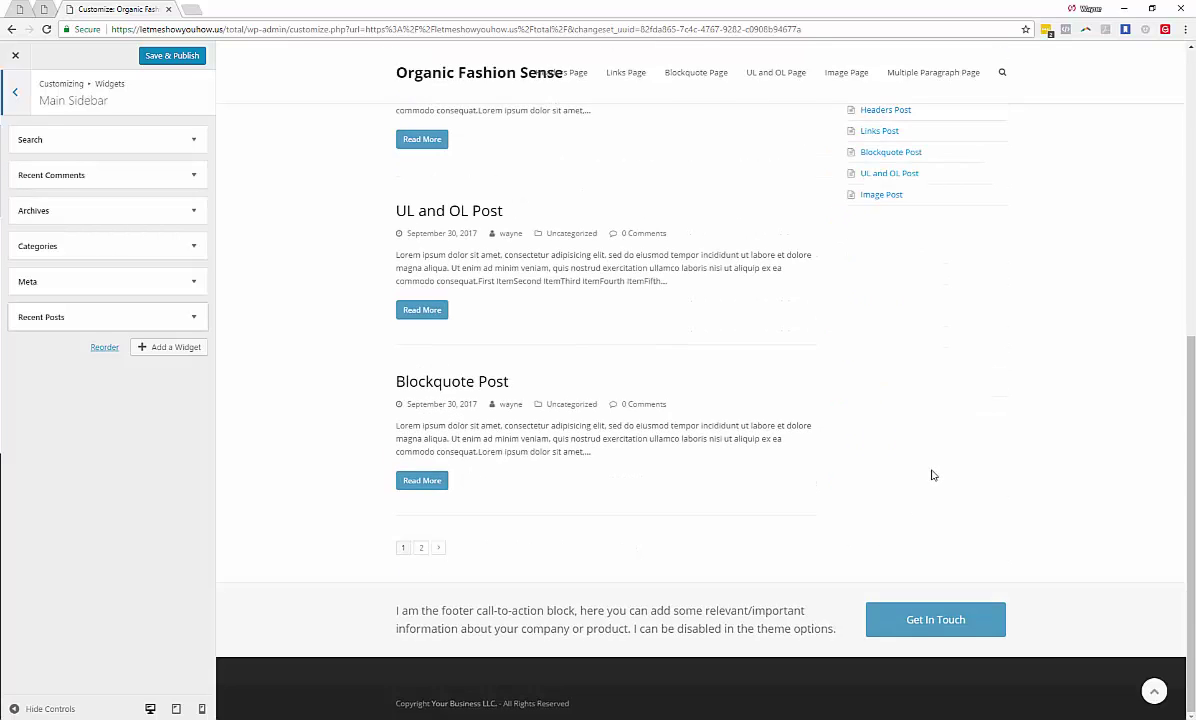
scroll(928, 470, "up", 10)
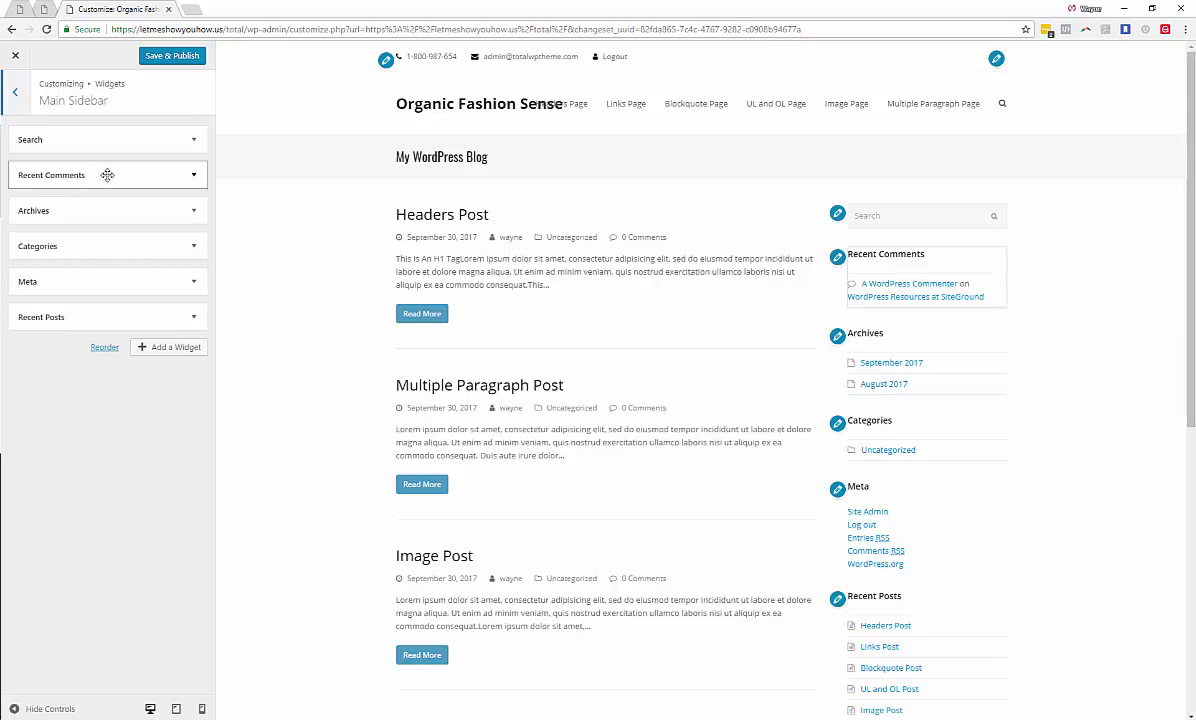
- Remove the Recent Comments, Archives and Categories widgets from the main sidebar, and move Meta below Recent Posts
left_click(195, 177)
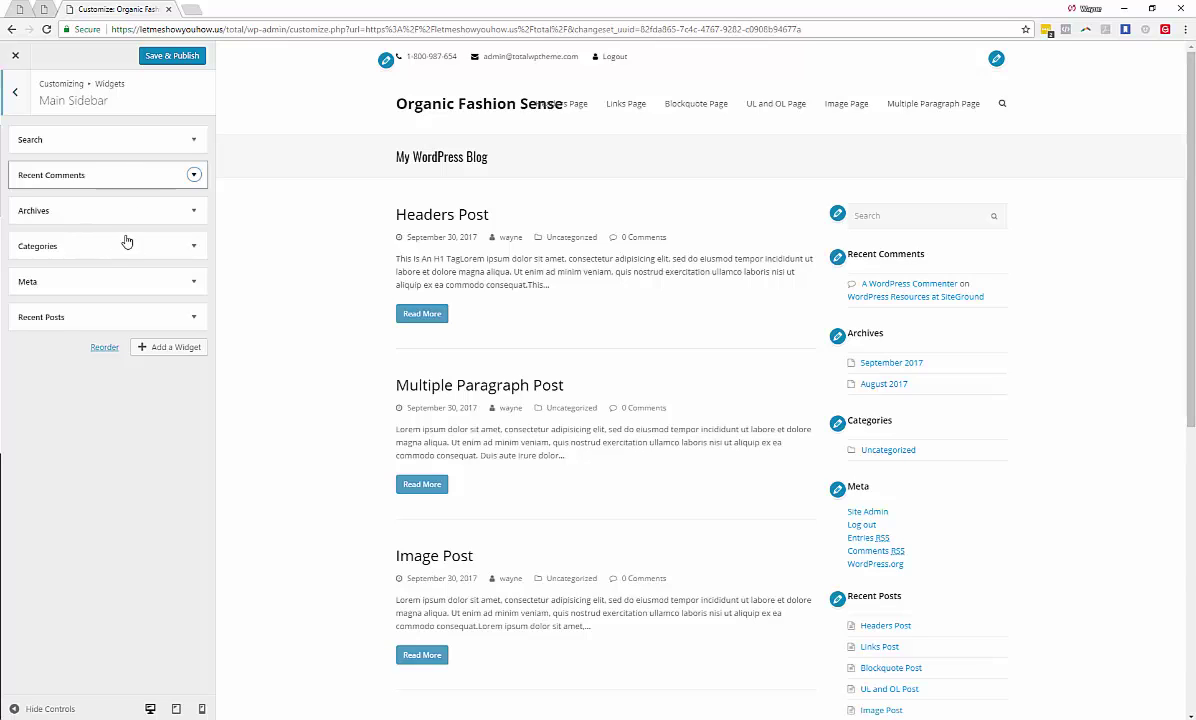
left_click(192, 176)
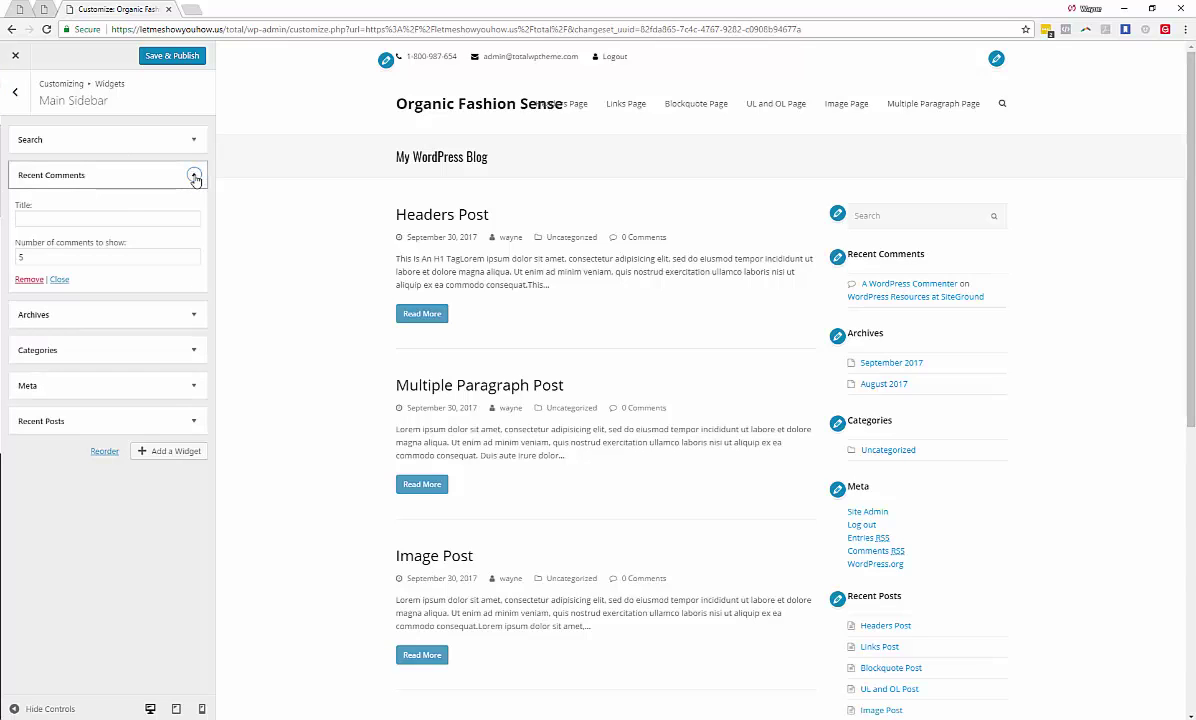
left_click(30, 280)
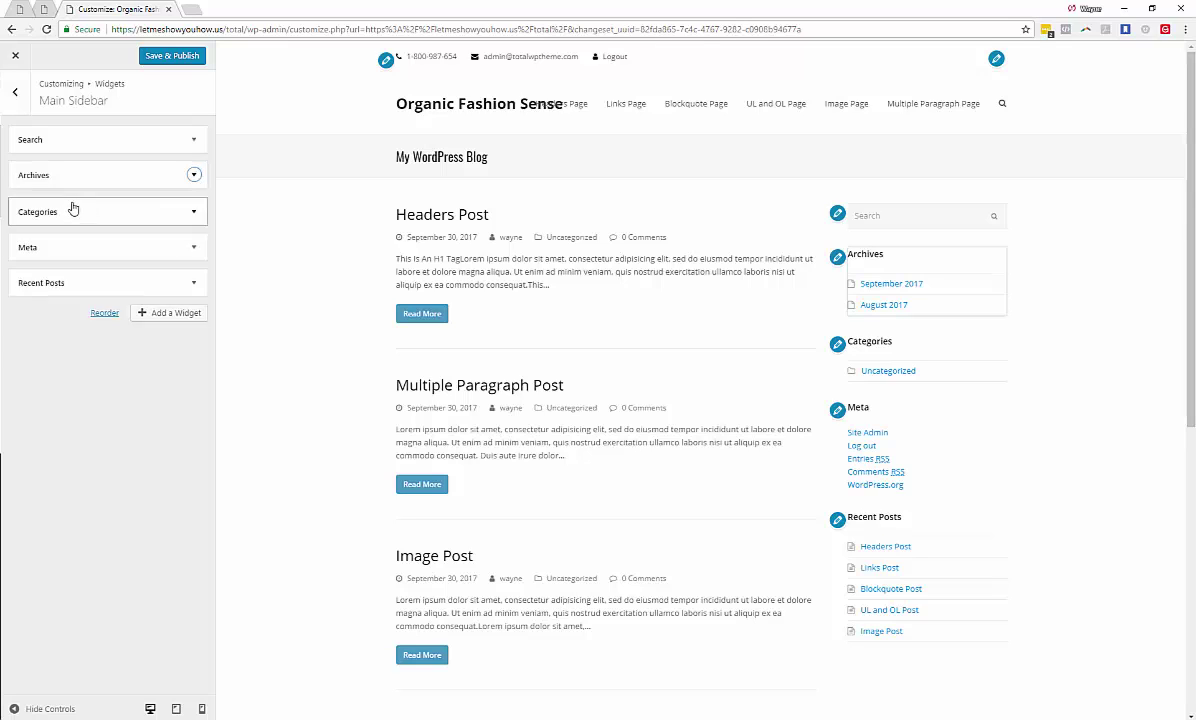
key("Return")
left_click(30, 276)
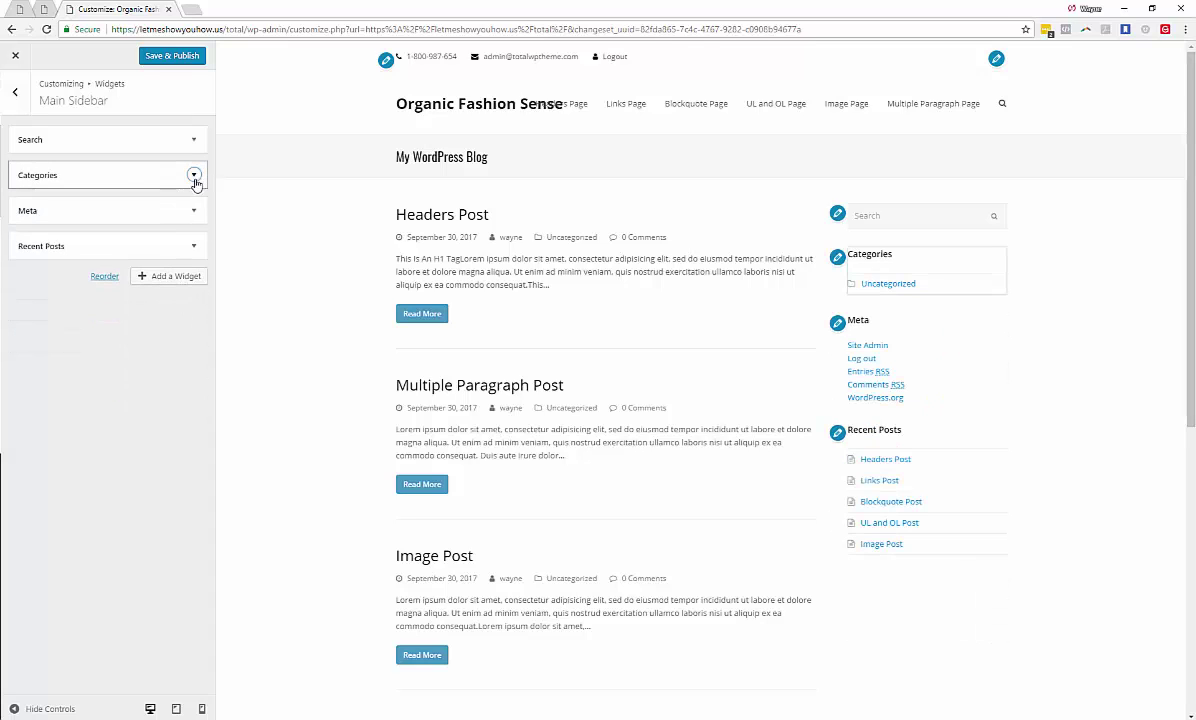
key("Return")
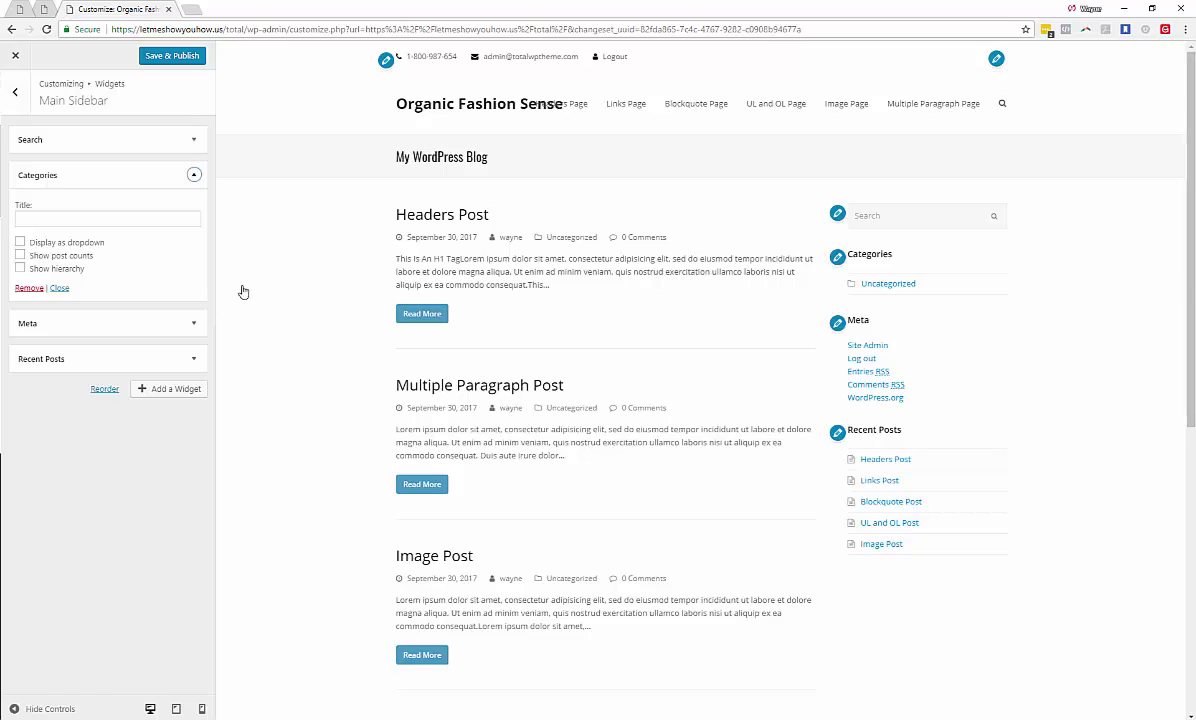
key("Return")
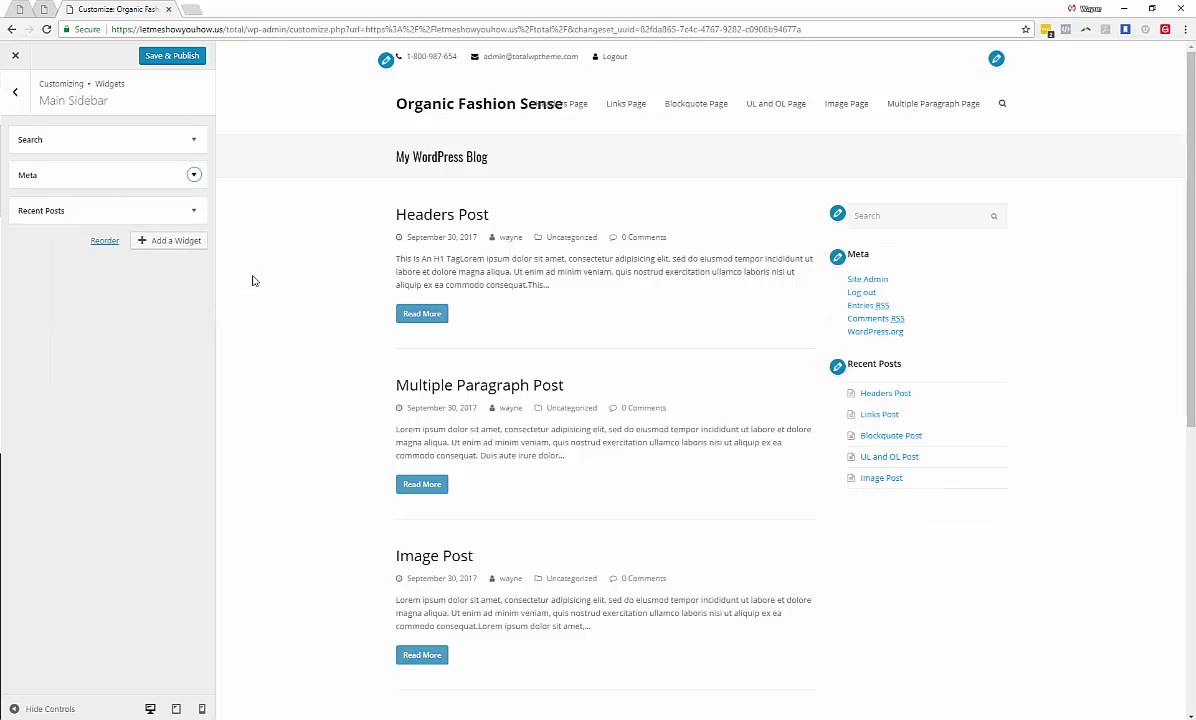
left_click_drag(59, 171, 66, 207)
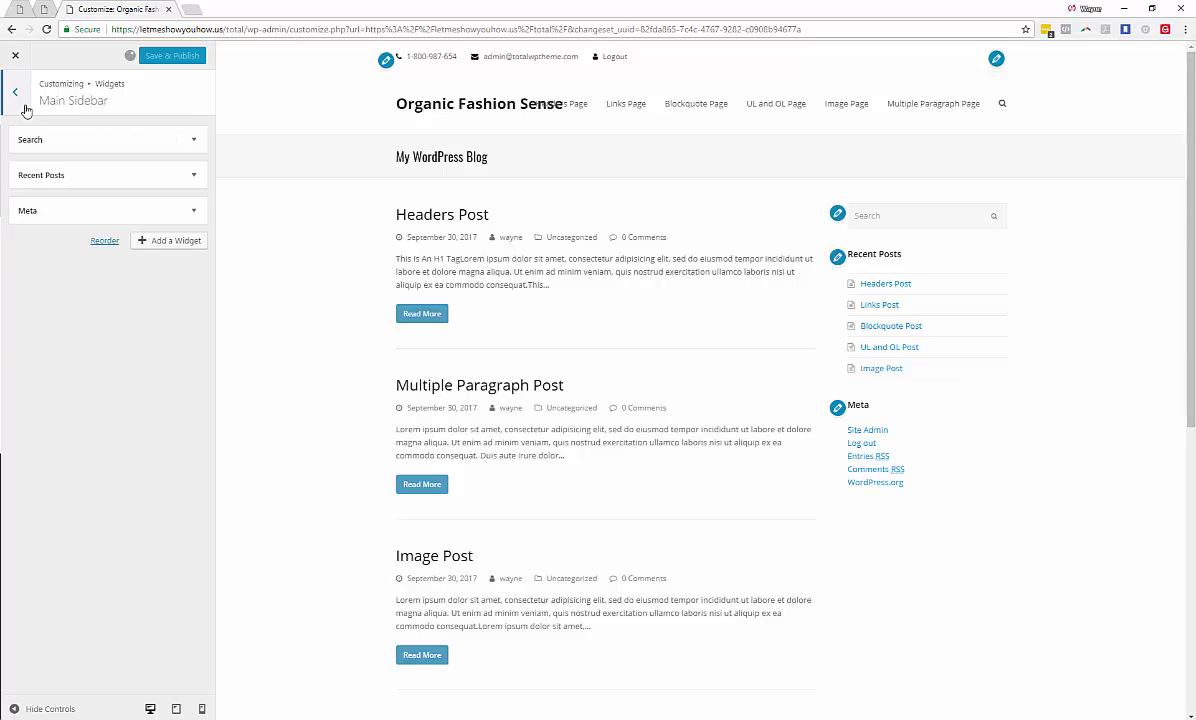
- Set the site's static front page to Image Page in the customizer and look over the page preview
left_click(17, 94)
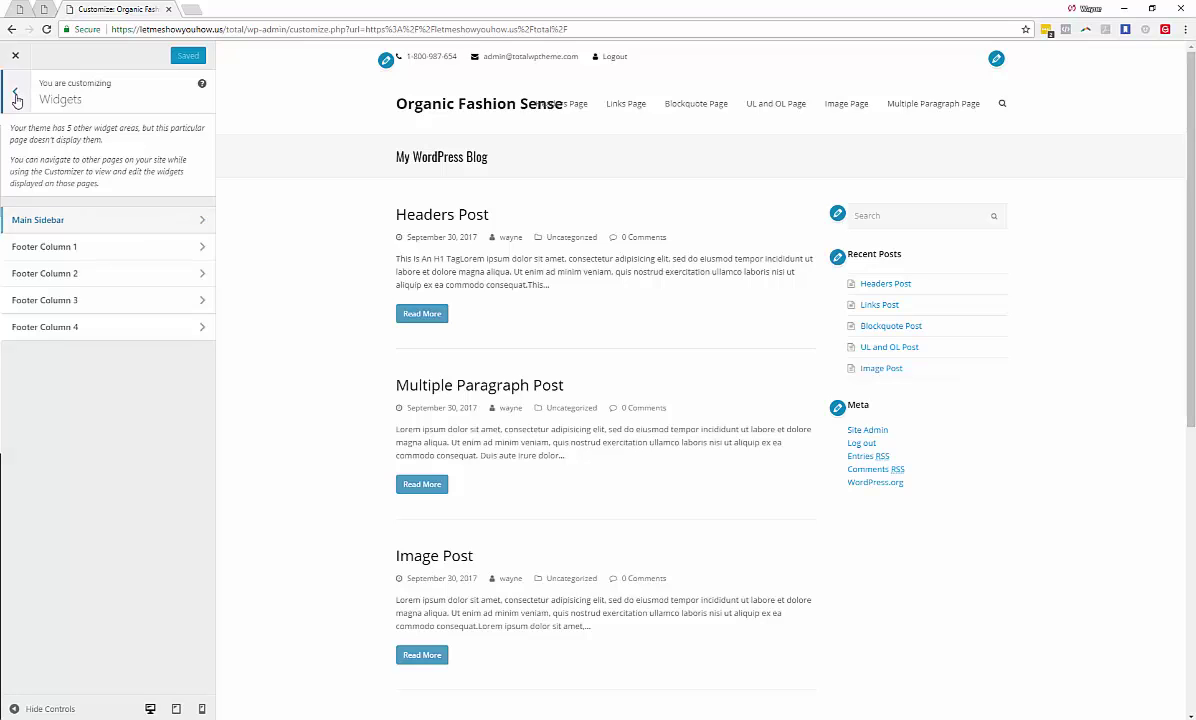
left_click(16, 98)
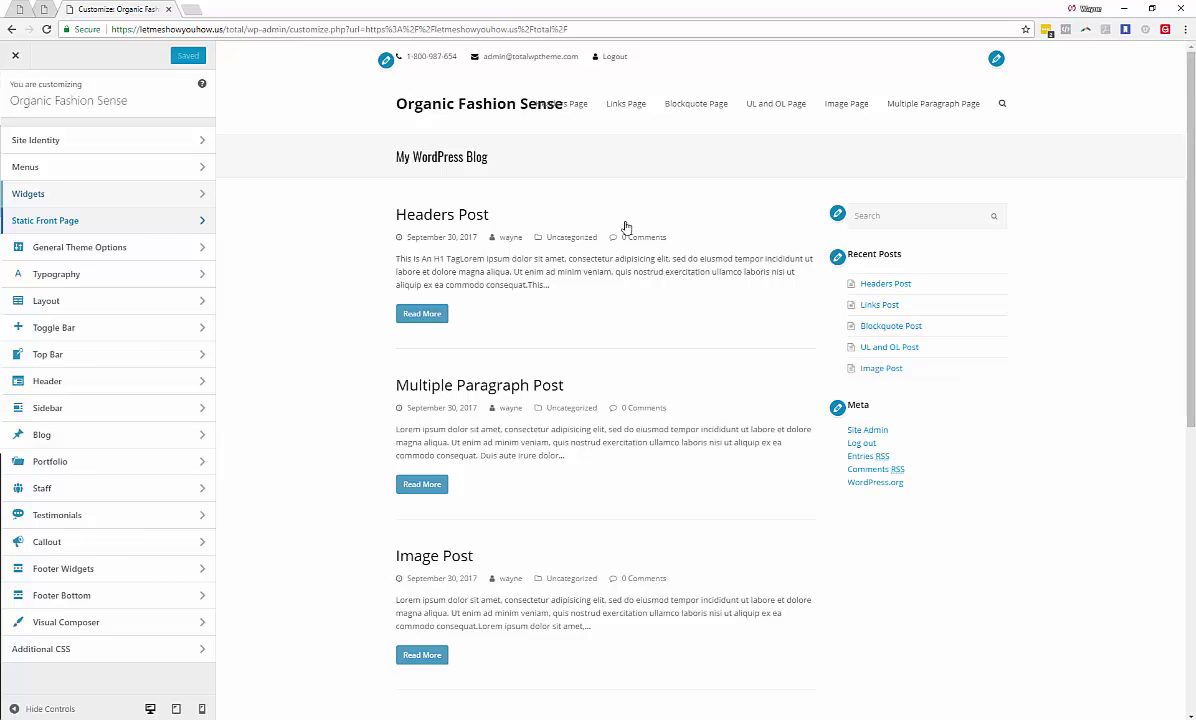
left_click(108, 220)
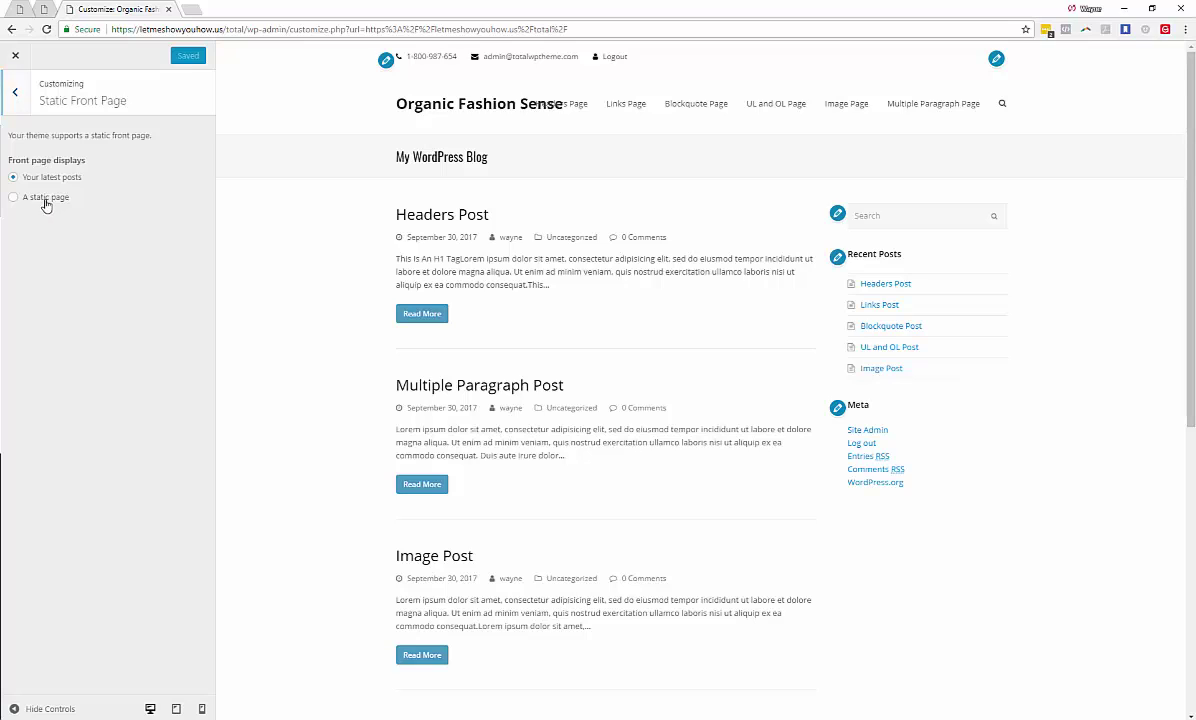
left_click(13, 200)
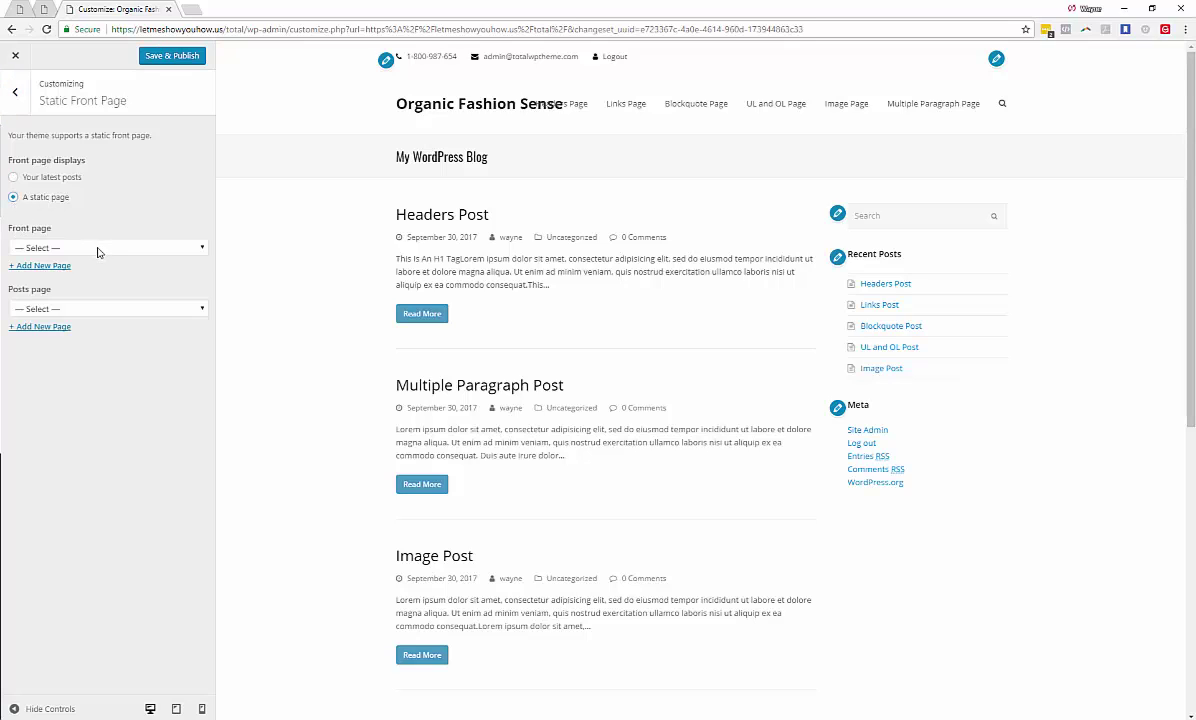
left_click(121, 248)
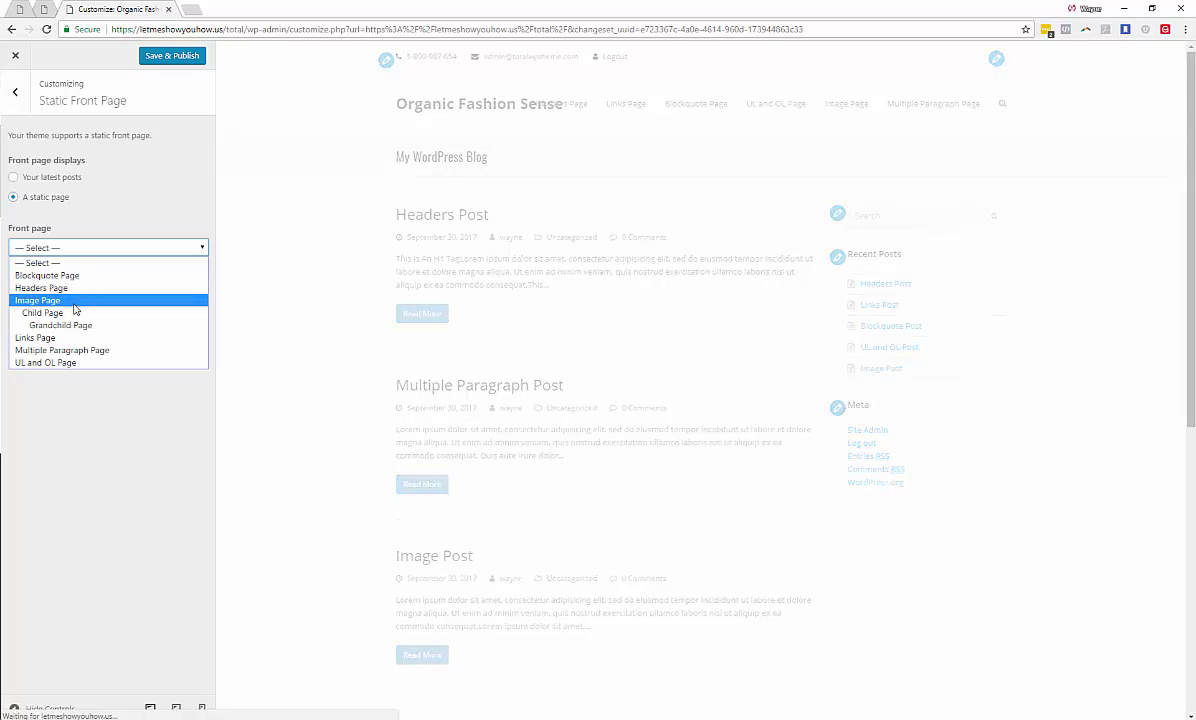
left_click(71, 302)
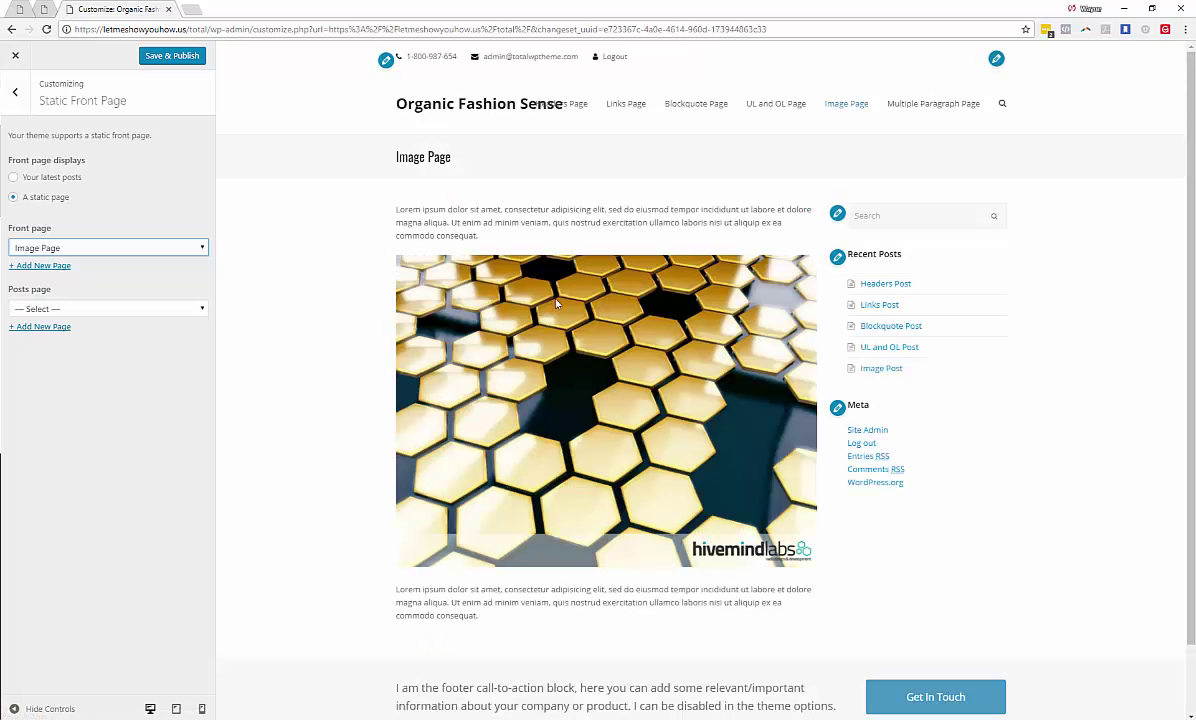
scroll(428, 348, "down", 3)
scroll(429, 378, "up", 3)
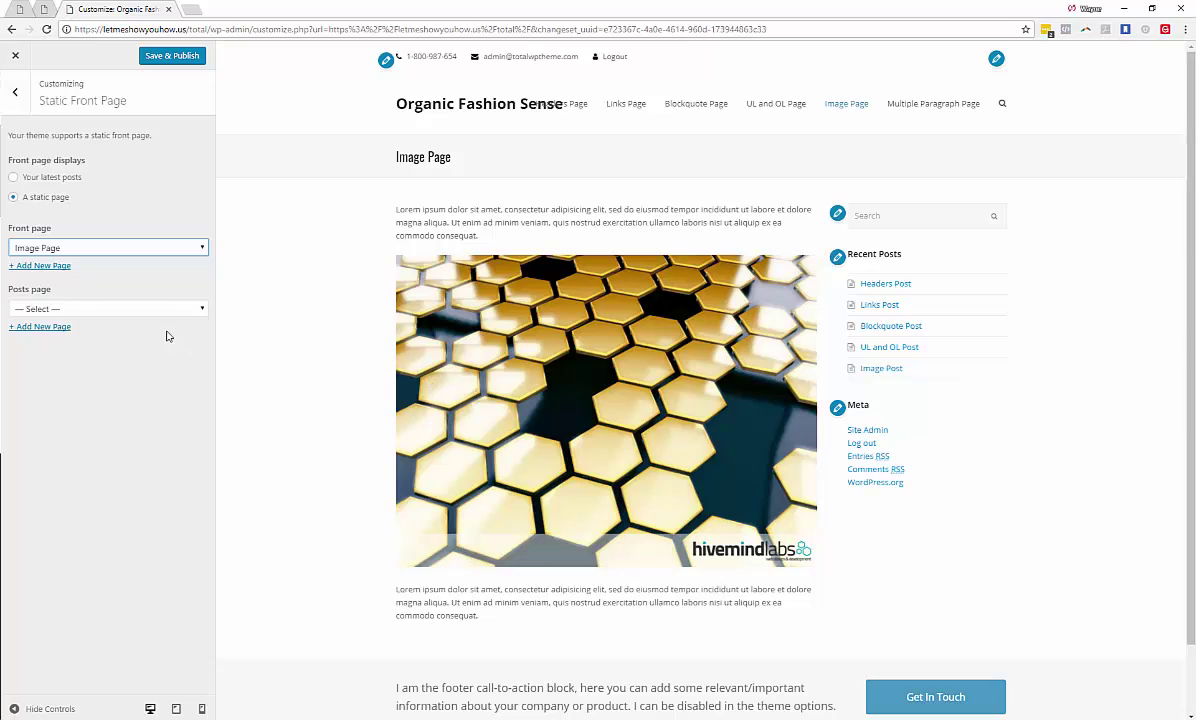
- Look over the available posts page choices and switch the front page display back to "Your latest posts"
left_click(105, 306)
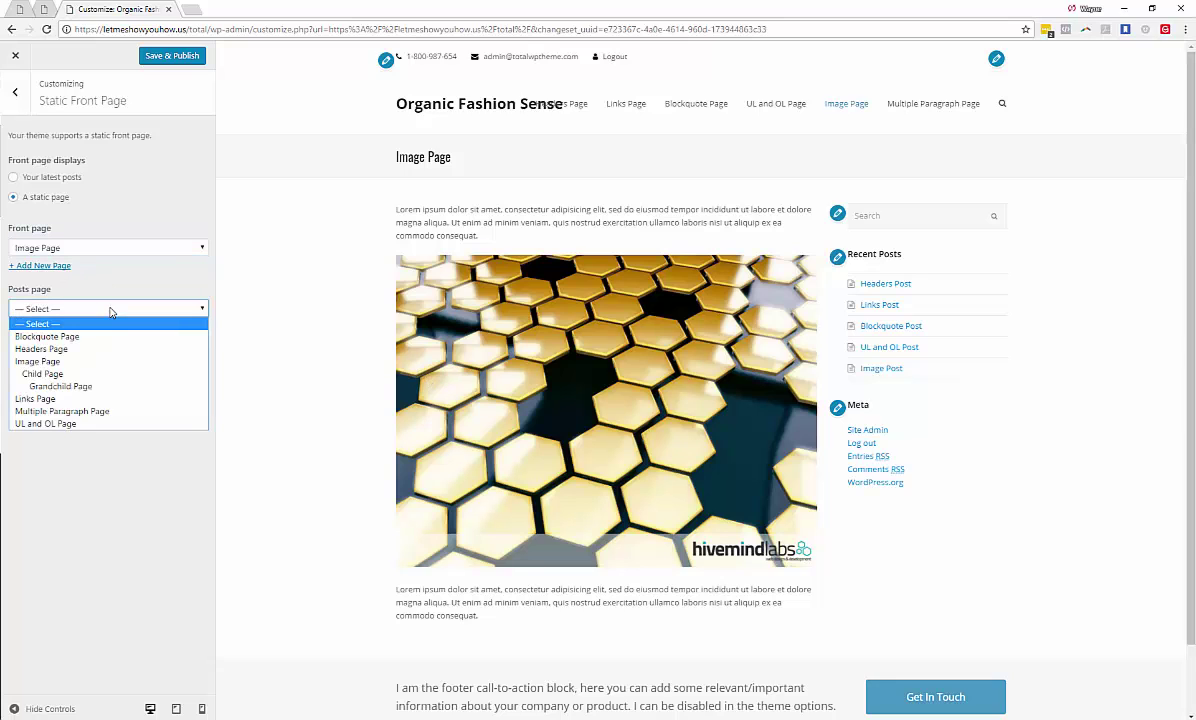
left_click(117, 460)
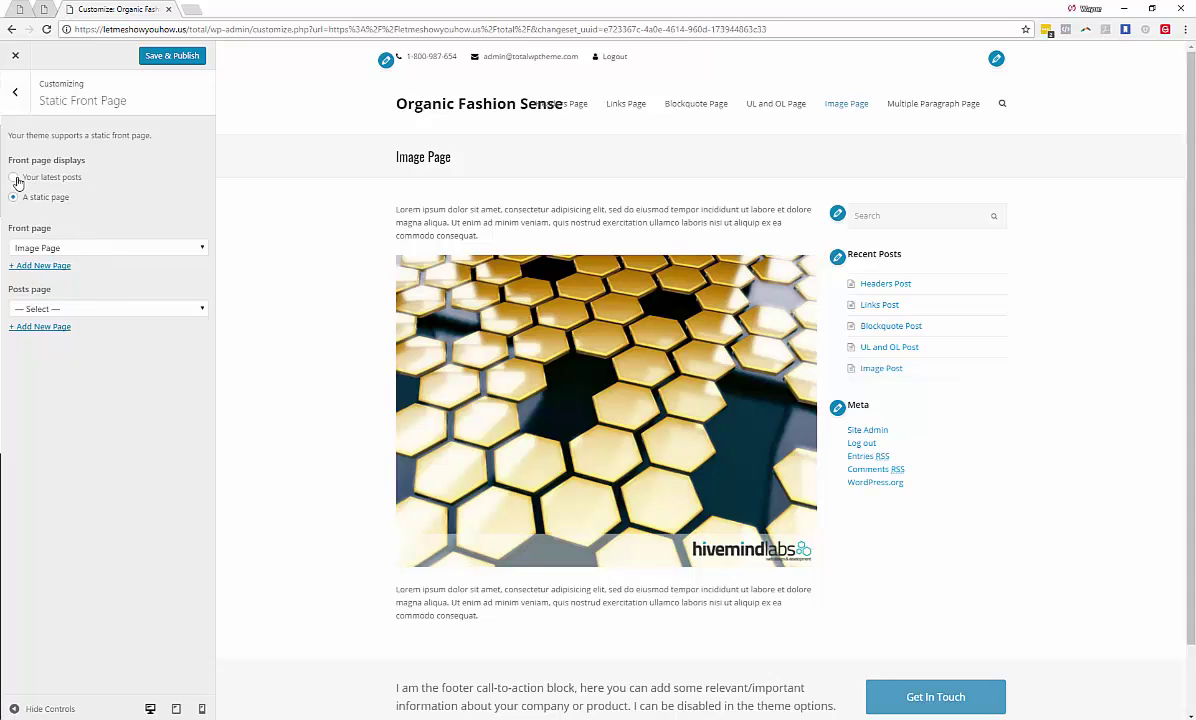
left_click(16, 179)
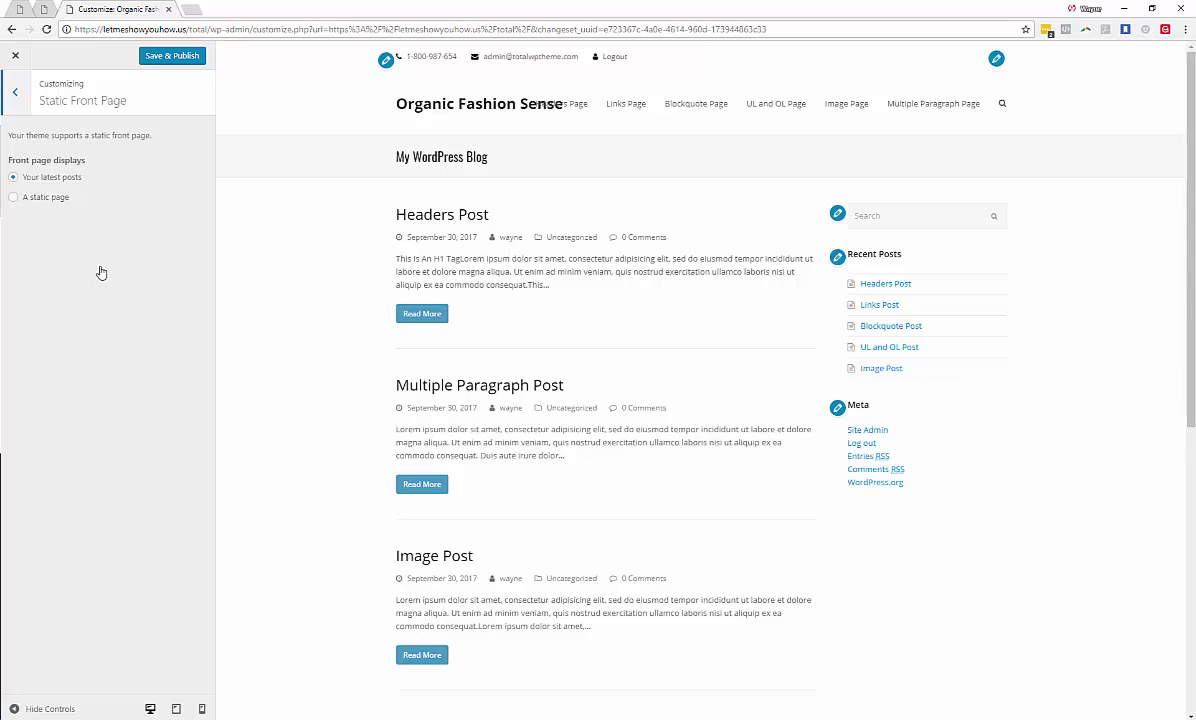
left_click(15, 92)
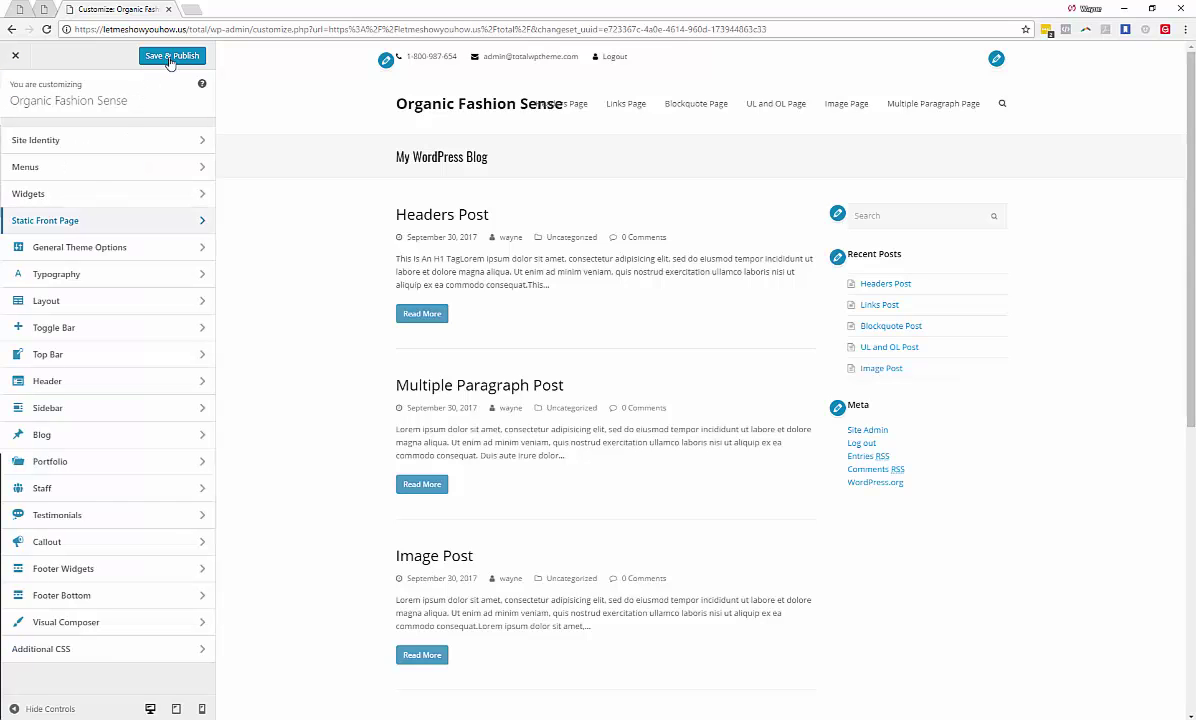